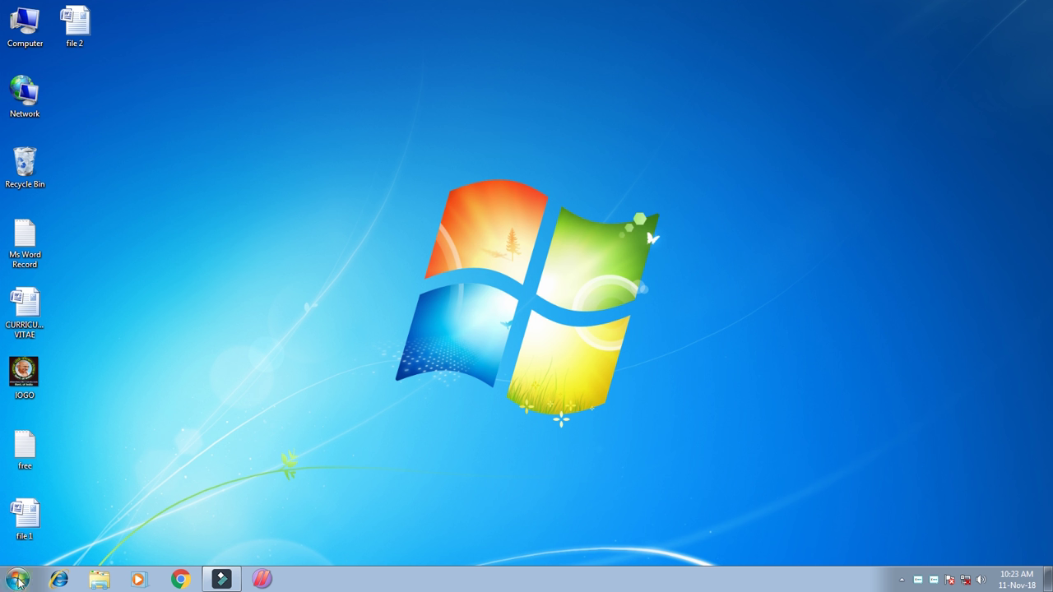
# Expand the Microsoft Office folder under All Programs in the Windows 7 Start menu.
pyautogui.click(17, 580)
pyautogui.click(57, 527)
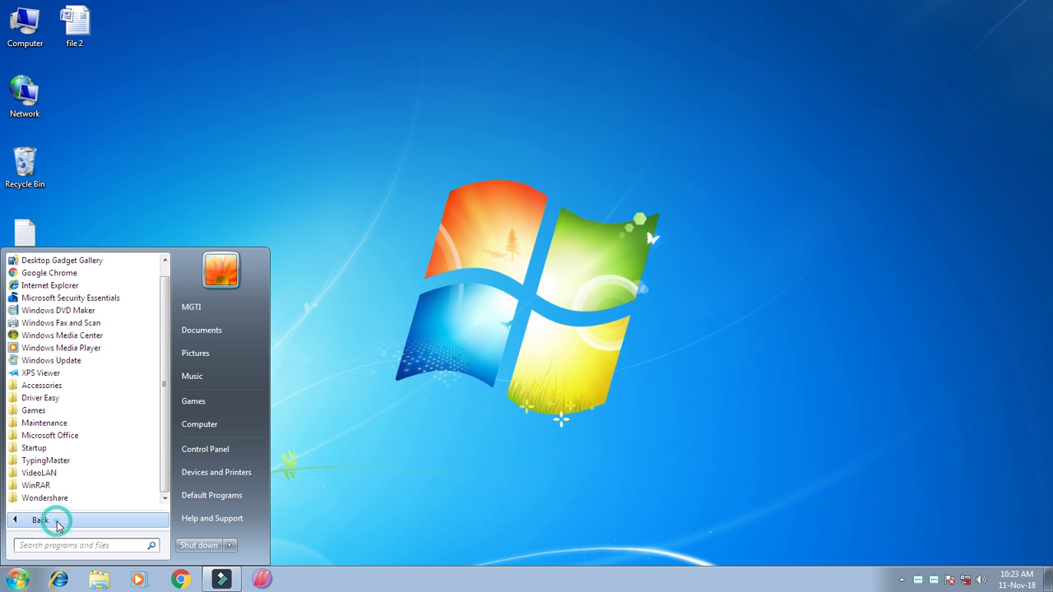
pyautogui.click(71, 437)
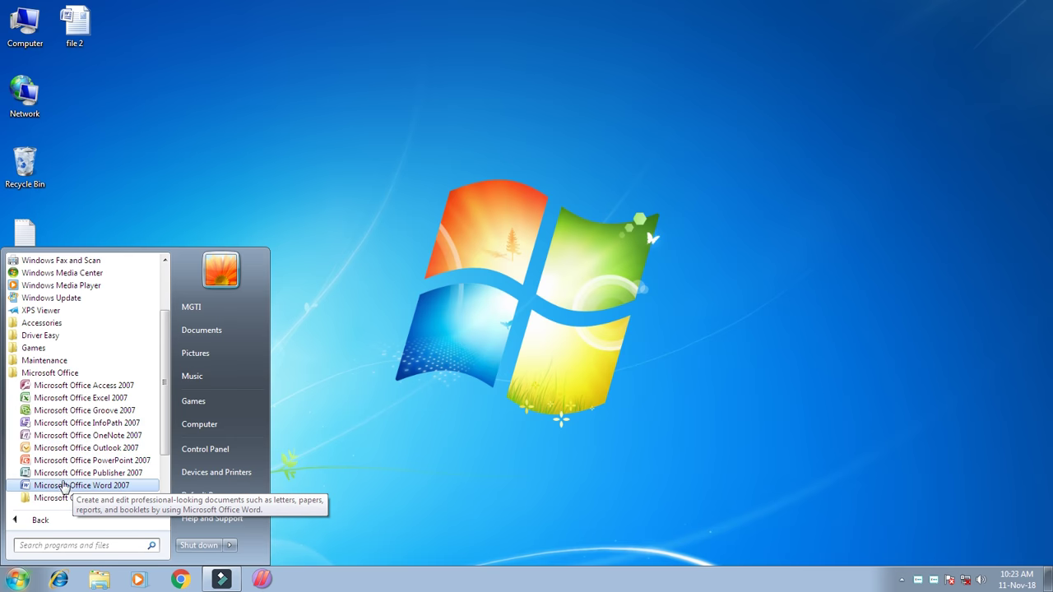
# Launch Word 2007 and generate sample paragraphs with =rand().
pyautogui.click(111, 487)
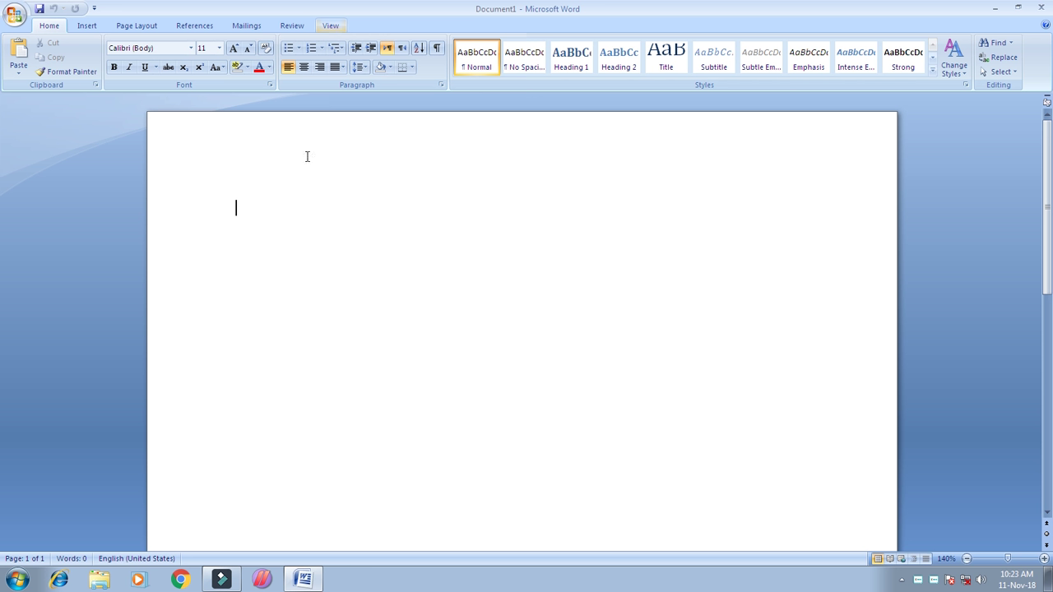
pyautogui.write('=()')
pyautogui.press('Return')
# Copy all the sample text and paste it again to reach 555 words over two pages.
pyautogui.hotkey('ctrl', 'a')
pyautogui.hotkey('ctrl', 'c')
pyautogui.hotkey('ctrl', 'v')
pyautogui.hotkey('ctrl', 'v')
pyautogui.hotkey('ctrl', 'v')
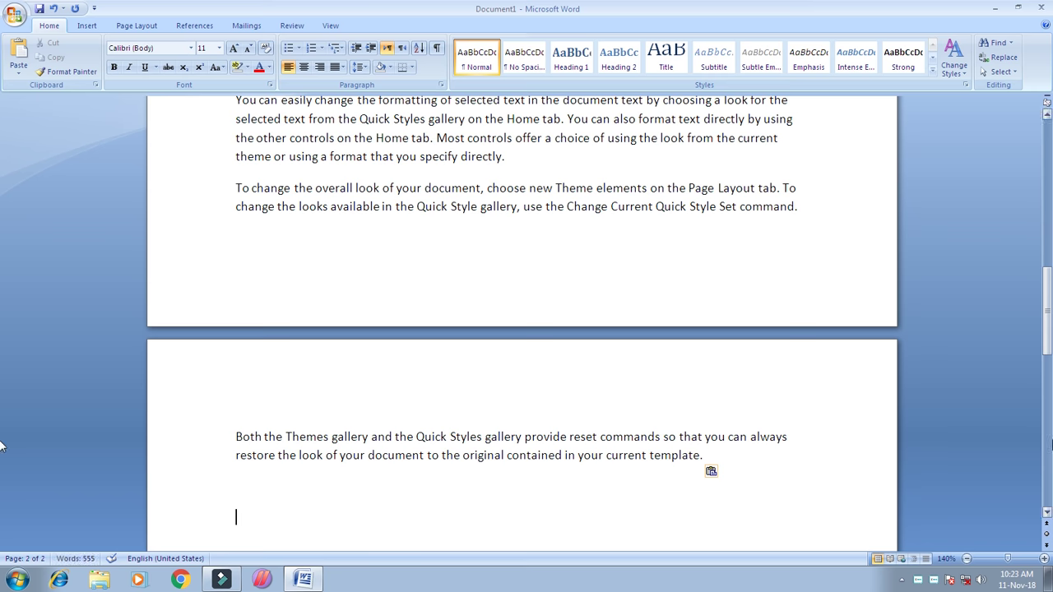
pyautogui.moveTo(1047, 313); pyautogui.dragTo(1047, 161)
pyautogui.click(491, 209)
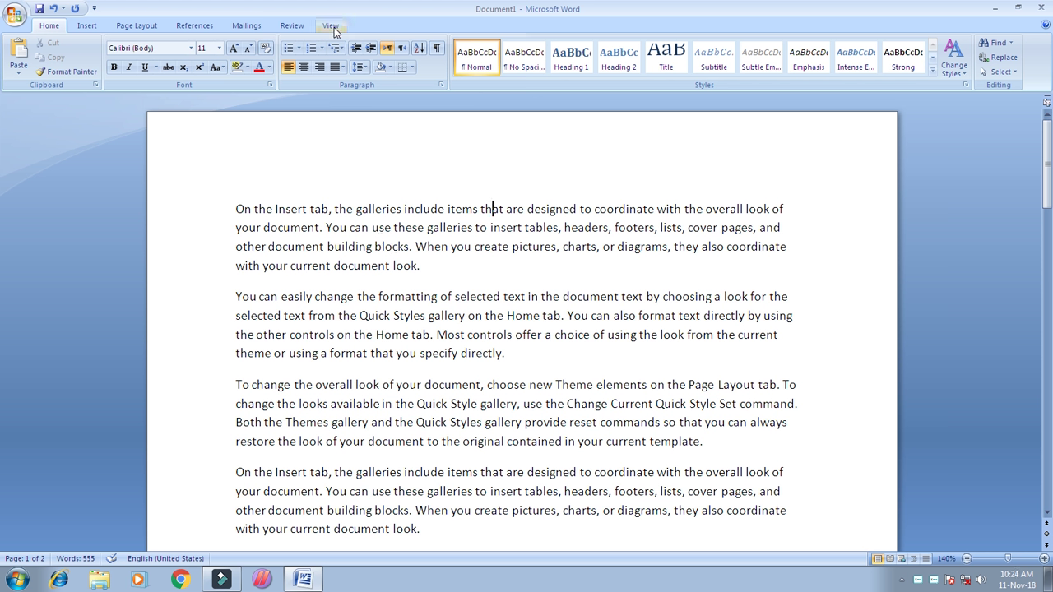
# Preview the document in Full Screen Reading view from the View tab.
pyautogui.click(331, 26)
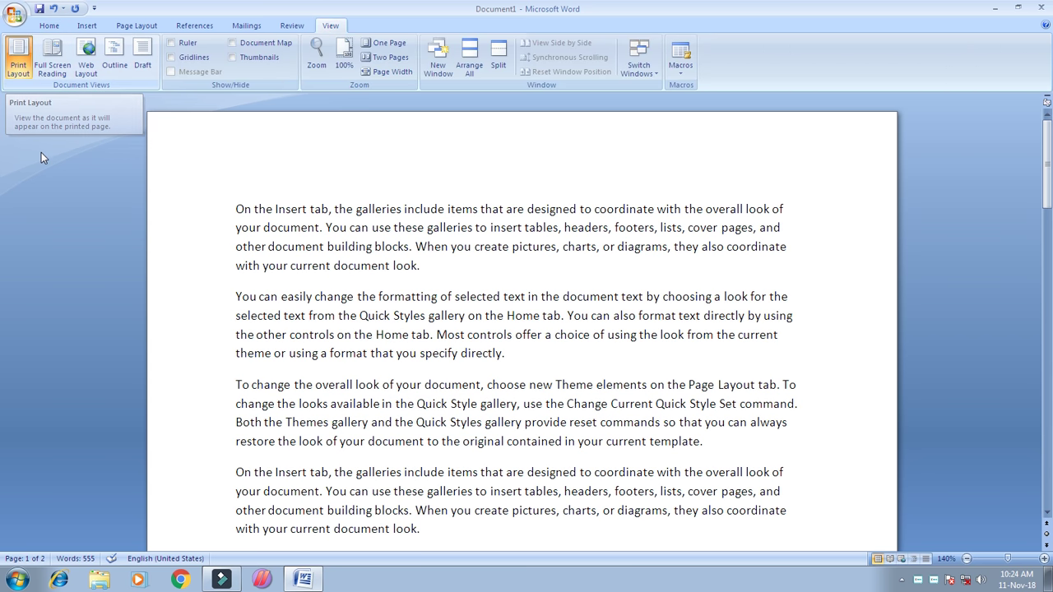
pyautogui.click(307, 209)
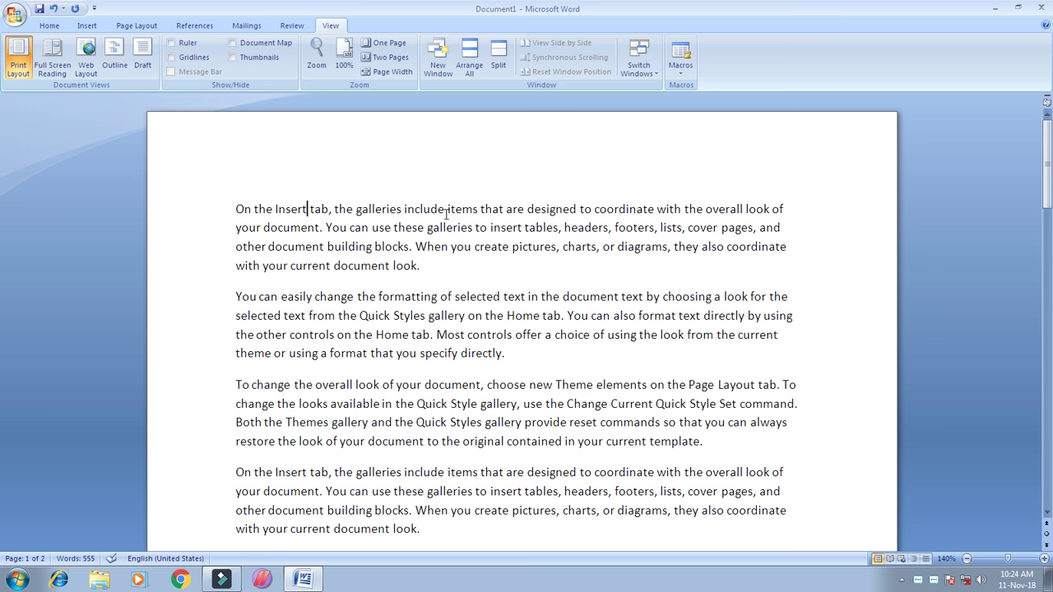
pyautogui.click(52, 60)
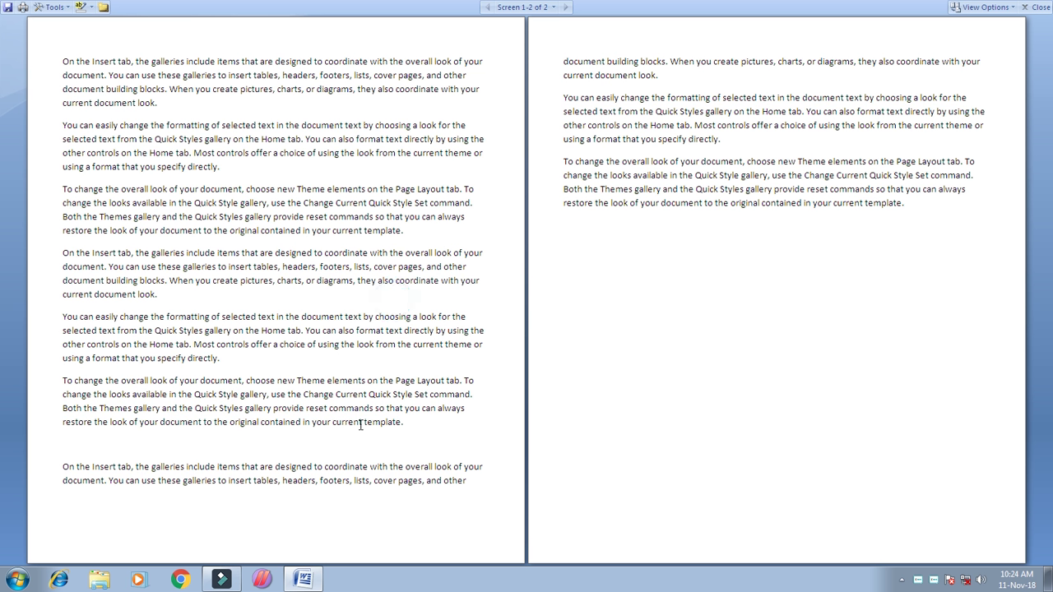
pyautogui.click(472, 484)
pyautogui.click(921, 199)
# Return to Print Layout and close the Research pane.
pyautogui.click(1041, 6)
pyautogui.click(1045, 101)
pyautogui.moveTo(1047, 336); pyautogui.dragTo(1047, 131)
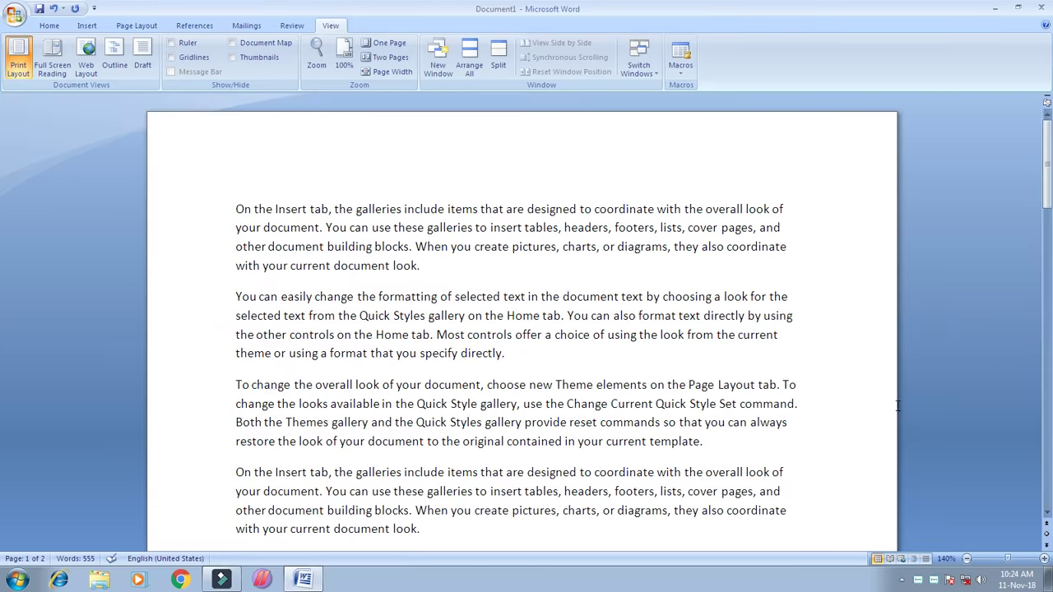
pyautogui.moveTo(1046, 164)
pyautogui.mouseDown()
pyautogui.moveTo(1048, 292)
pyautogui.moveTo(1047, 124)
pyautogui.mouseUp()
pyautogui.click(87, 65)
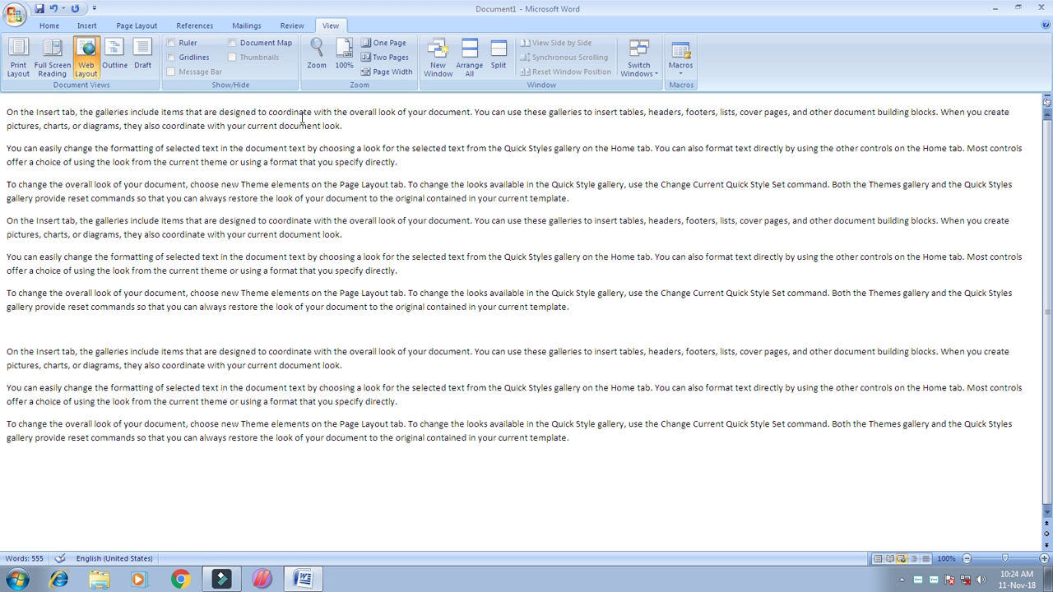
pyautogui.moveTo(593, 447)
pyautogui.mouseDown()
pyautogui.moveTo(85, 196)
pyautogui.moveTo(8, 112)
pyautogui.moveTo(241, 149)
pyautogui.moveTo(576, 444)
pyautogui.mouseUp()
pyautogui.click(571, 441)
pyautogui.click(114, 69)
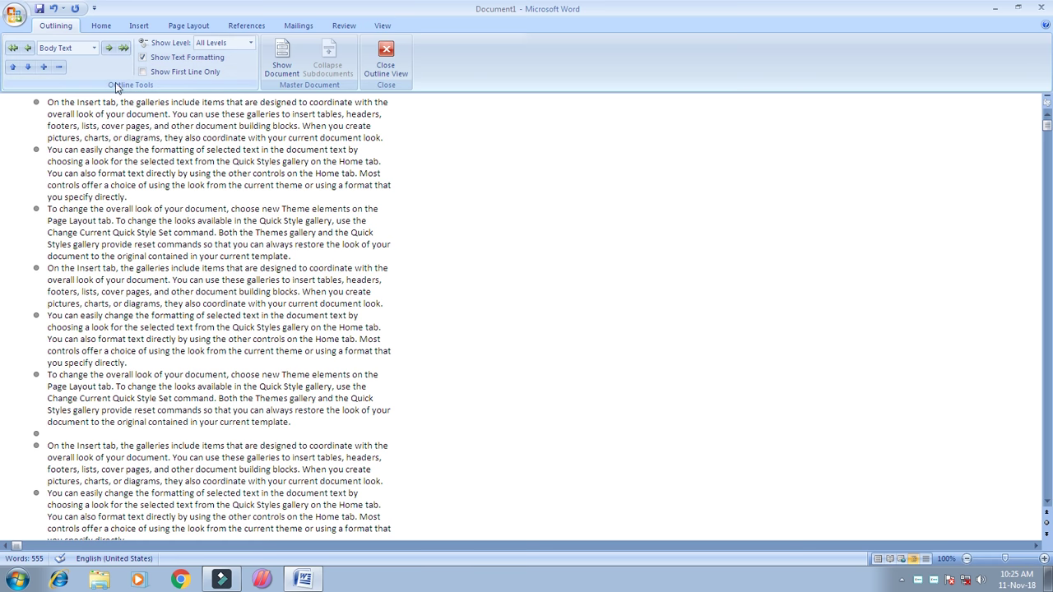
pyautogui.moveTo(51, 103); pyautogui.dragTo(70, 191)
pyautogui.click(69, 172)
pyautogui.moveTo(48, 150); pyautogui.dragTo(130, 198)
pyautogui.click(138, 220)
pyautogui.moveTo(47, 209); pyautogui.dragTo(326, 245)
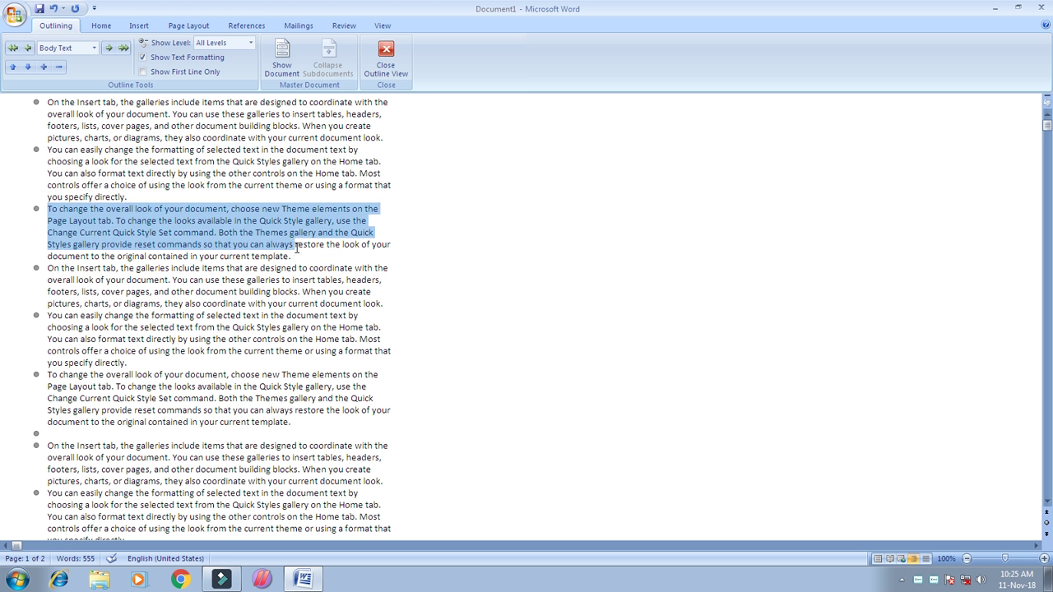
pyautogui.click(171, 260)
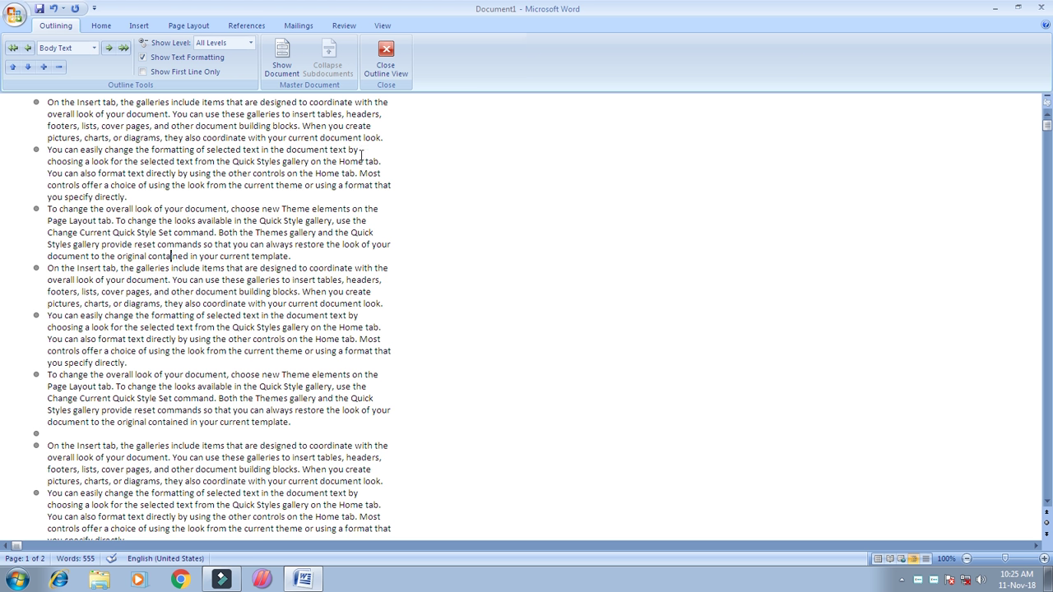
pyautogui.click(131, 197)
pyautogui.click(390, 66)
pyautogui.click(330, 25)
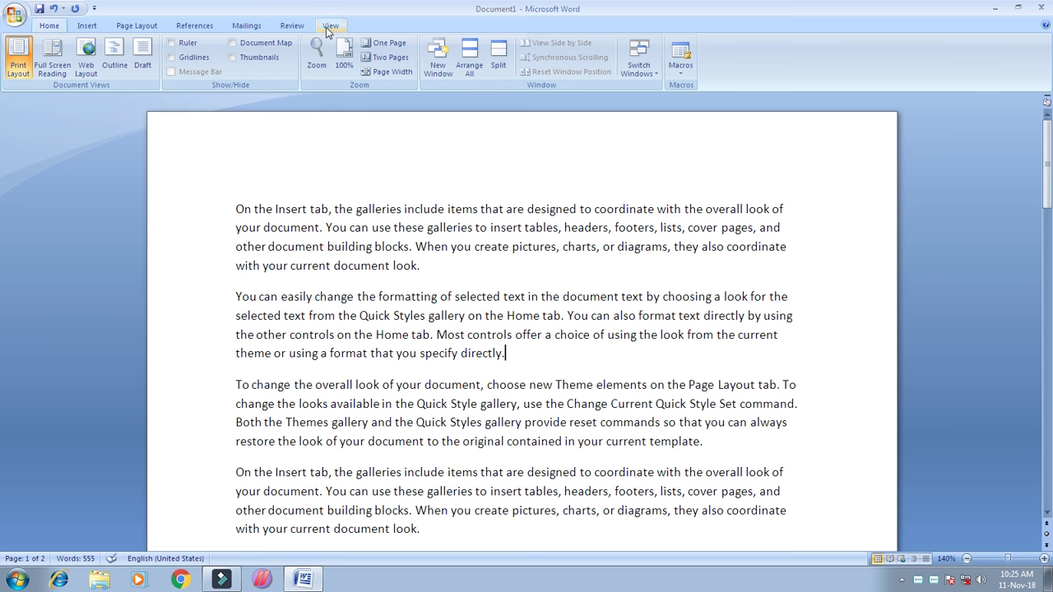
# Switch to Draft view at 100% zoom and place the caret on the empty last line.
pyautogui.click(143, 65)
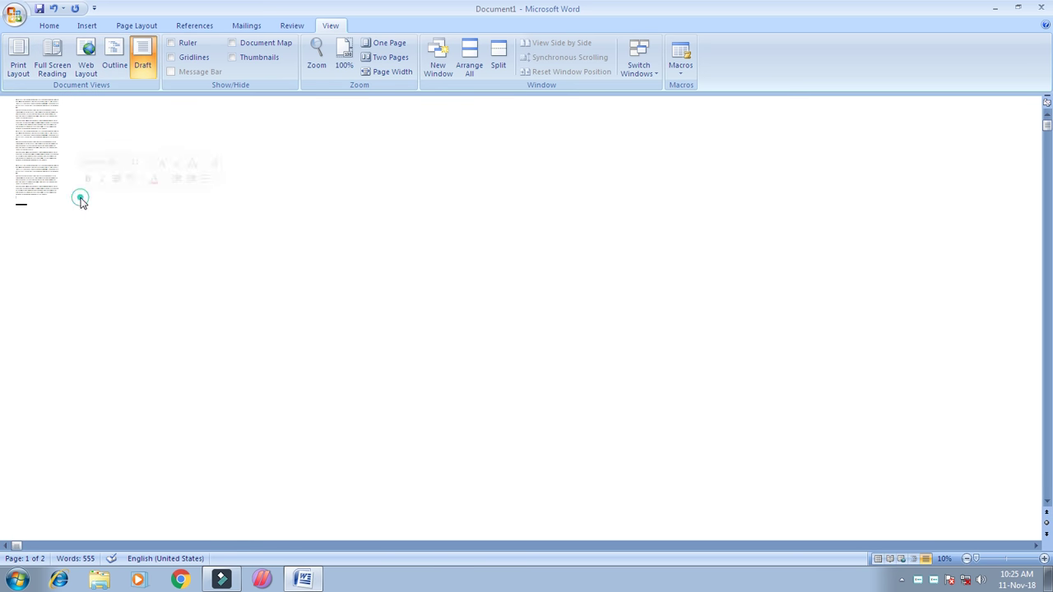
pyautogui.click(344, 56)
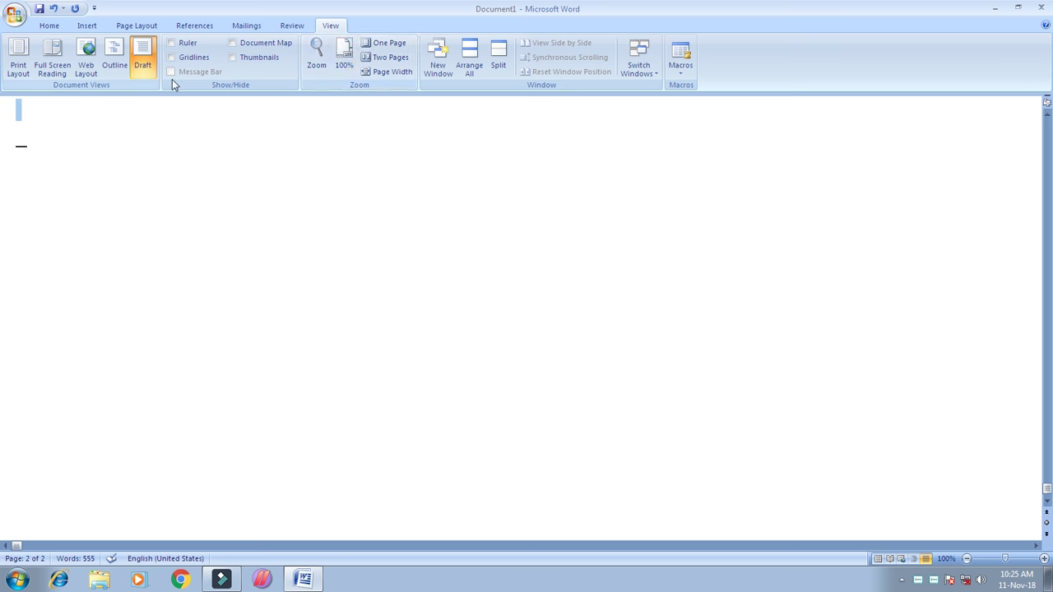
pyautogui.moveTo(42, 138); pyautogui.dragTo(5, 76)
pyautogui.click(154, 206)
pyautogui.scroll(1, 239, 218)
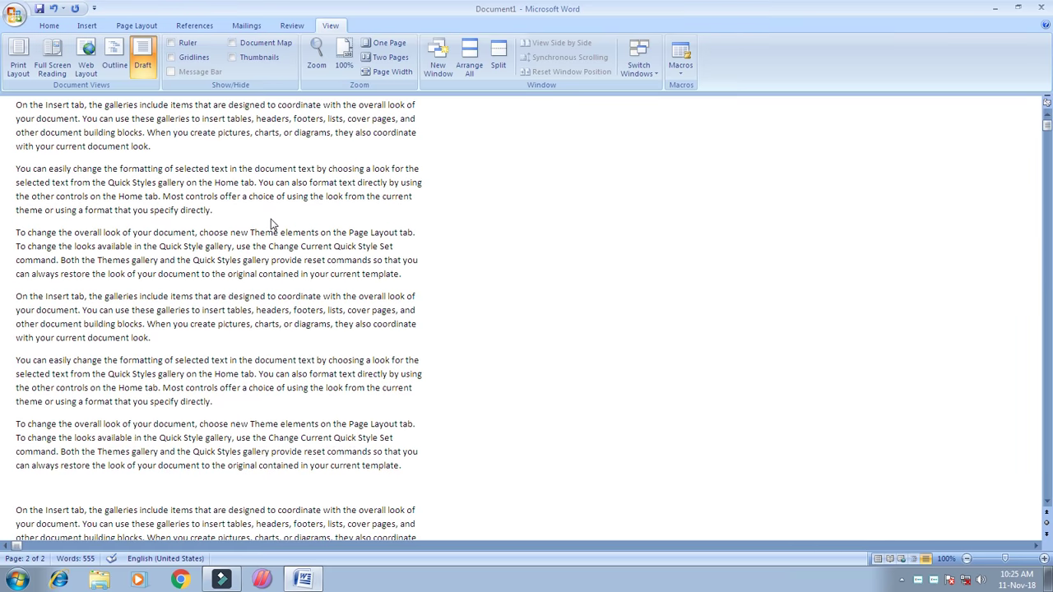
pyautogui.scroll(-1, 152, 182)
pyautogui.scroll(-10, 217, 275)
pyautogui.scroll(-1, 223, 270)
pyautogui.click(21, 202)
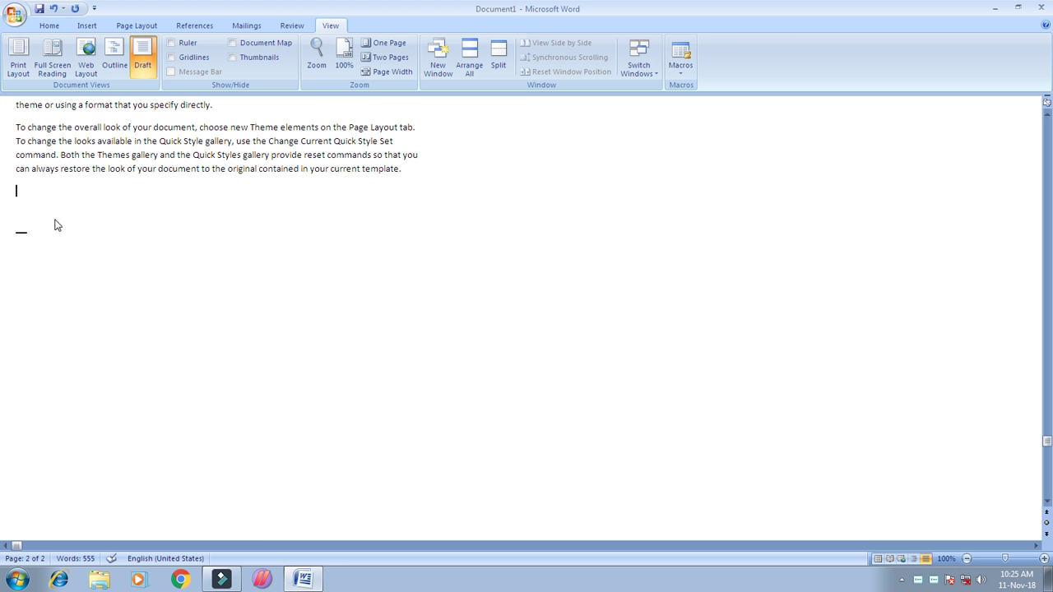
# Add =rand() sample text and paste the whole document at the end, reaching 1,480 words.
pyautogui.write('=r')
pyautogui.write('()')
pyautogui.press('Return')
pyautogui.hotkey('ctrl', 'a')
pyautogui.hotkey('ctrl', 'c')
pyautogui.hotkey('ctrl', 'End')
pyautogui.hotkey('ctrl', 'v')
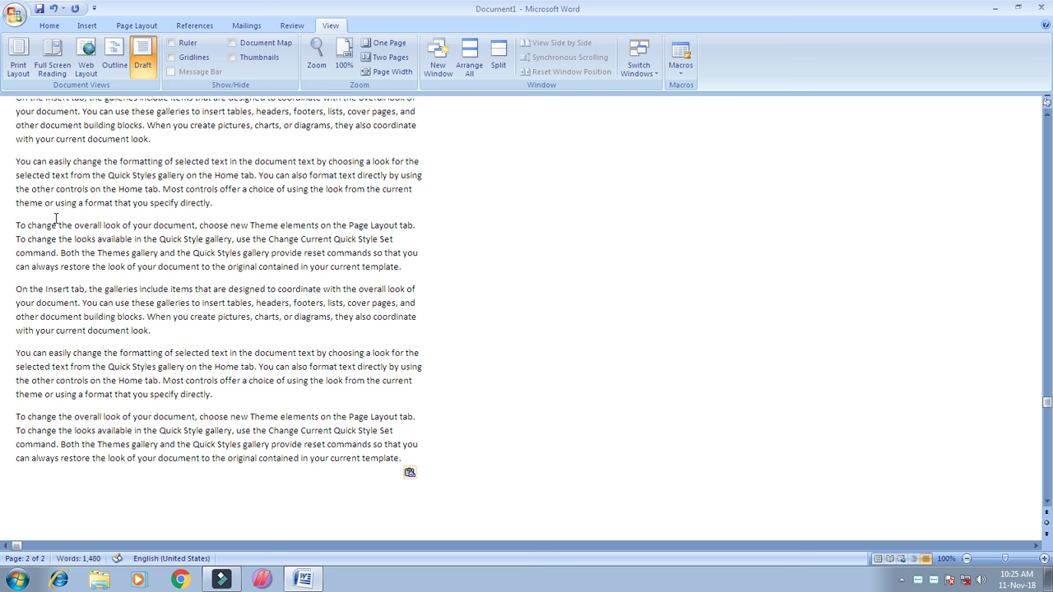
pyautogui.click(240, 353)
pyautogui.scroll(-4, 236, 355)
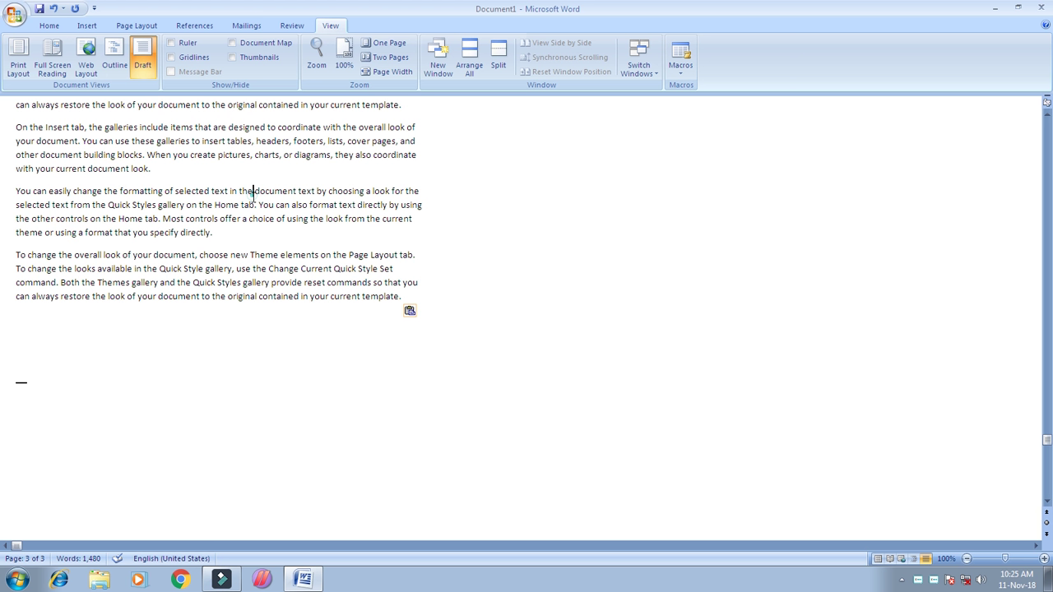
pyautogui.click(276, 140)
# Switch back to Print Layout view and return to the start of the document.
pyautogui.click(21, 74)
pyautogui.click(442, 157)
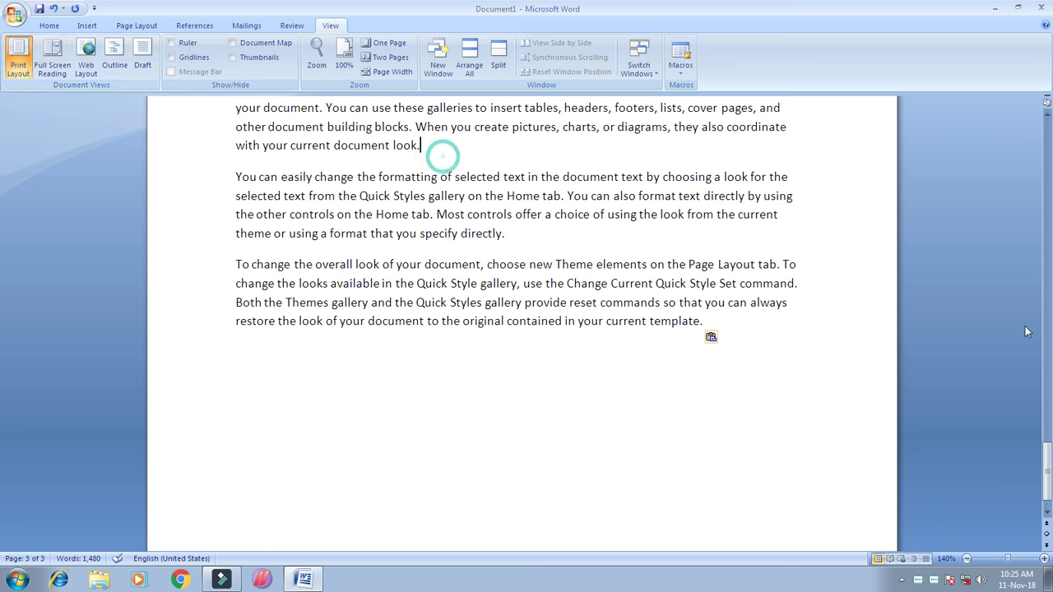
pyautogui.moveTo(1047, 460); pyautogui.dragTo(1049, 139)
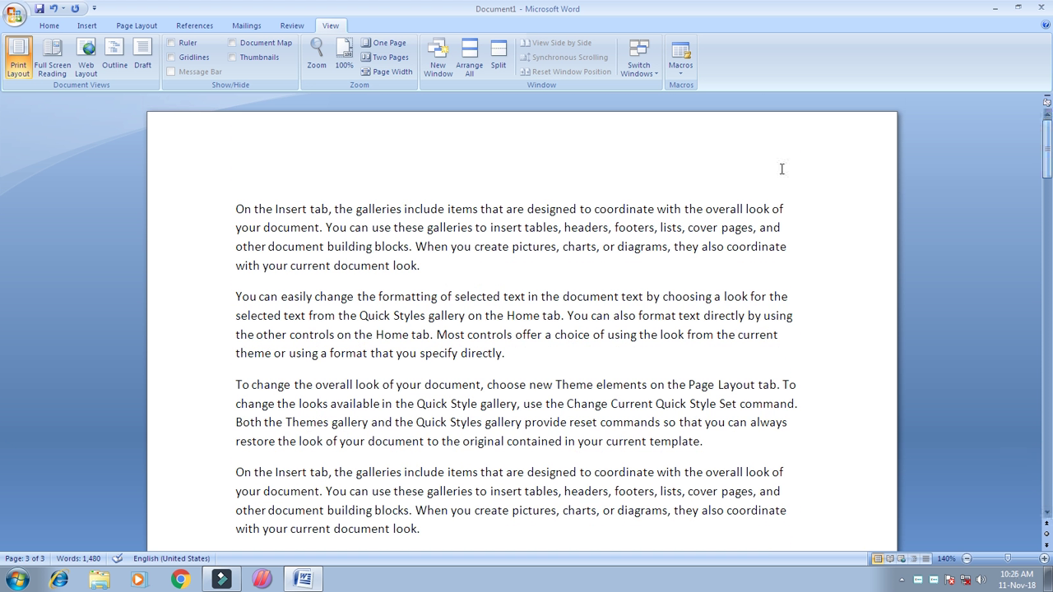
pyautogui.click(235, 209)
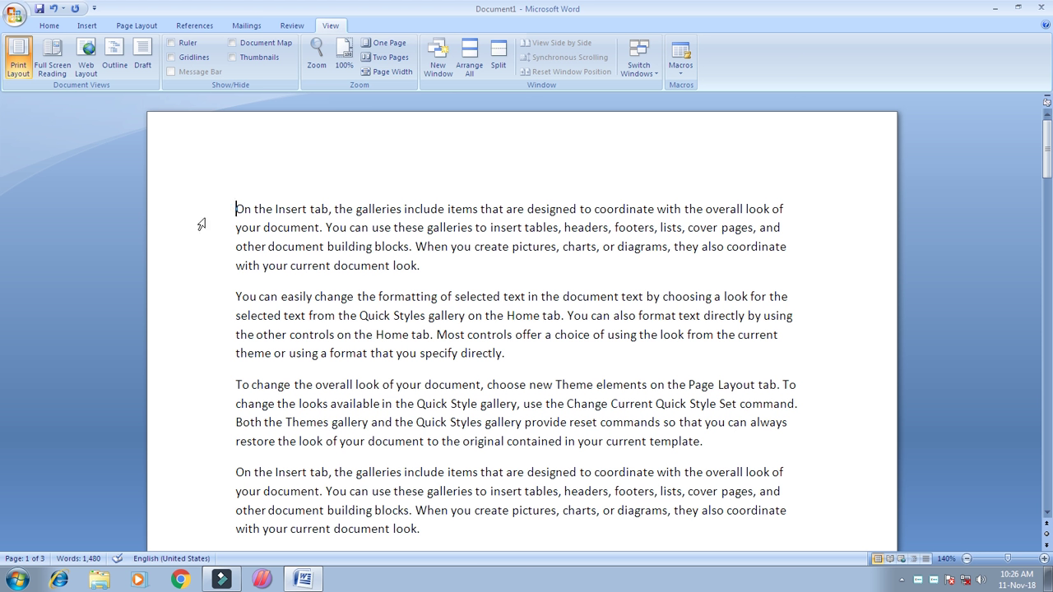
pyautogui.click(247, 212)
pyautogui.click(236, 210)
# Turn the rulers on, toggling them off and back on once.
pyautogui.click(172, 42)
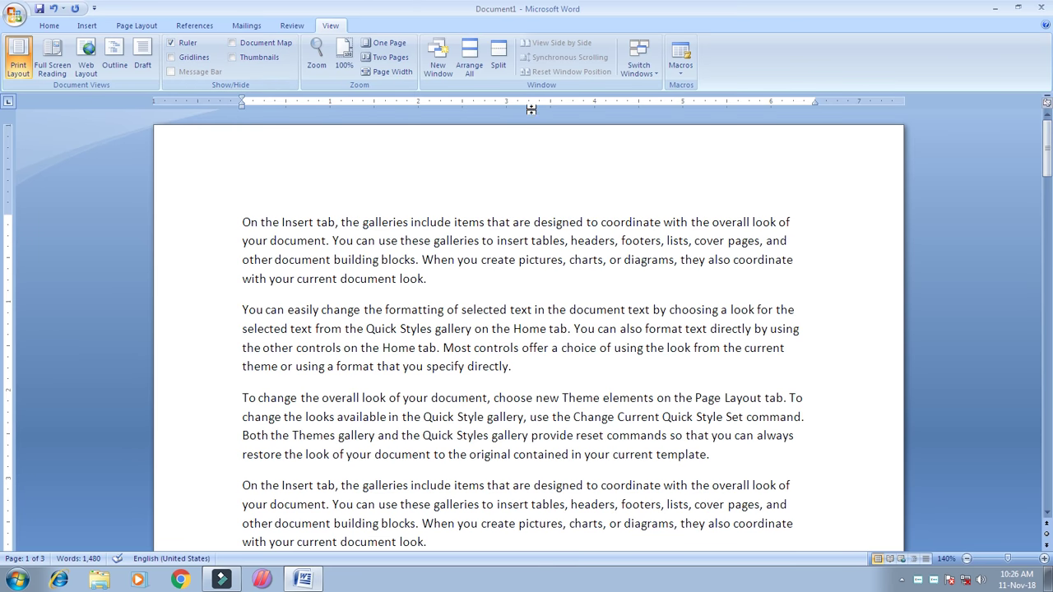
pyautogui.click(186, 43)
pyautogui.click(183, 42)
# Confirm 1" margins on every side in the Page Setup custom margins dialog.
pyautogui.click(142, 30)
pyautogui.click(102, 61)
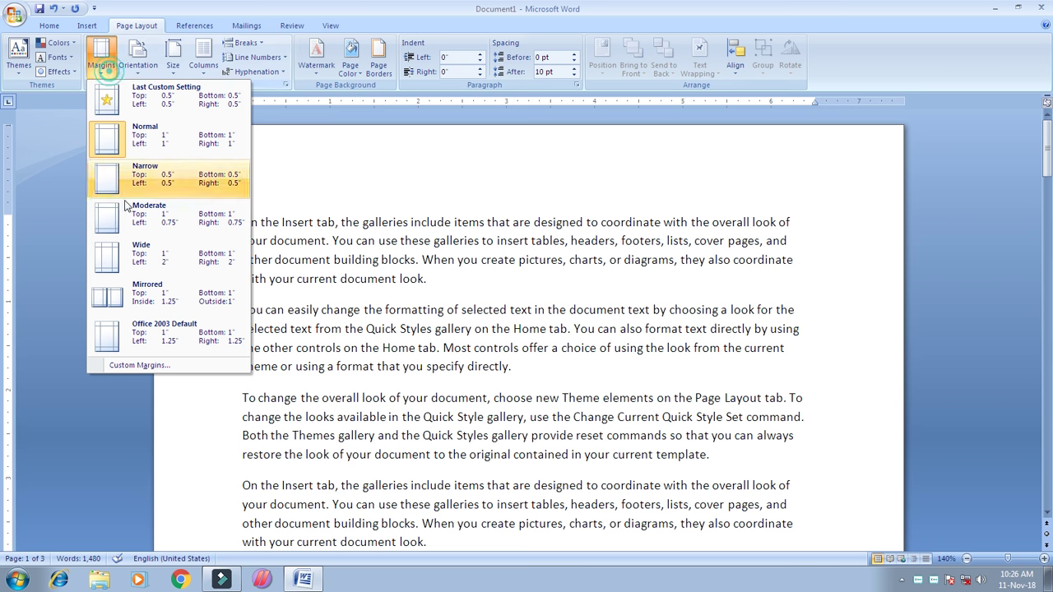
pyautogui.click(151, 367)
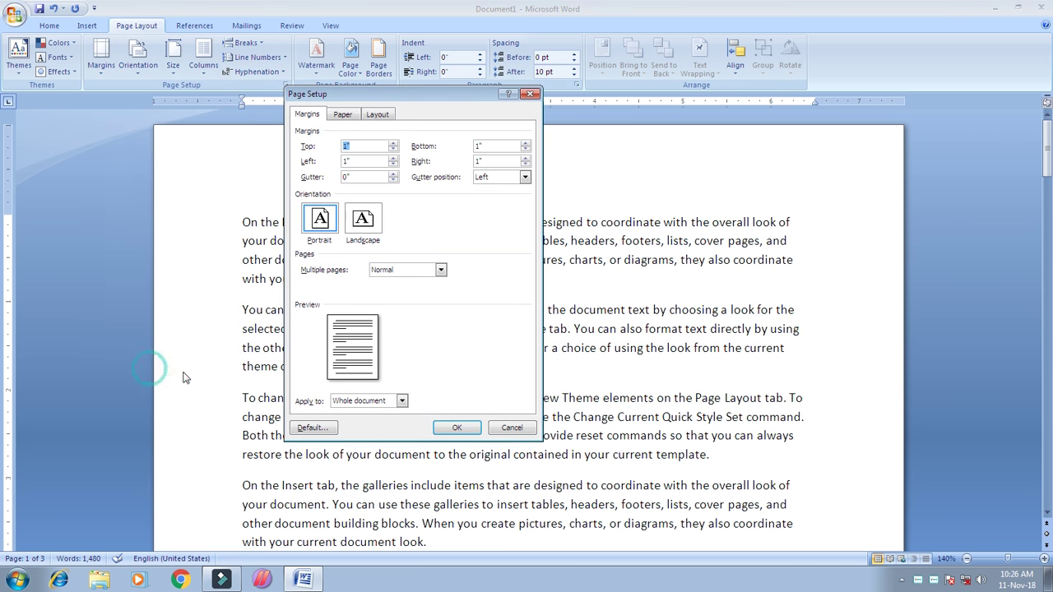
pyautogui.press('Tab')
pyautogui.click(450, 428)
pyautogui.click(297, 239)
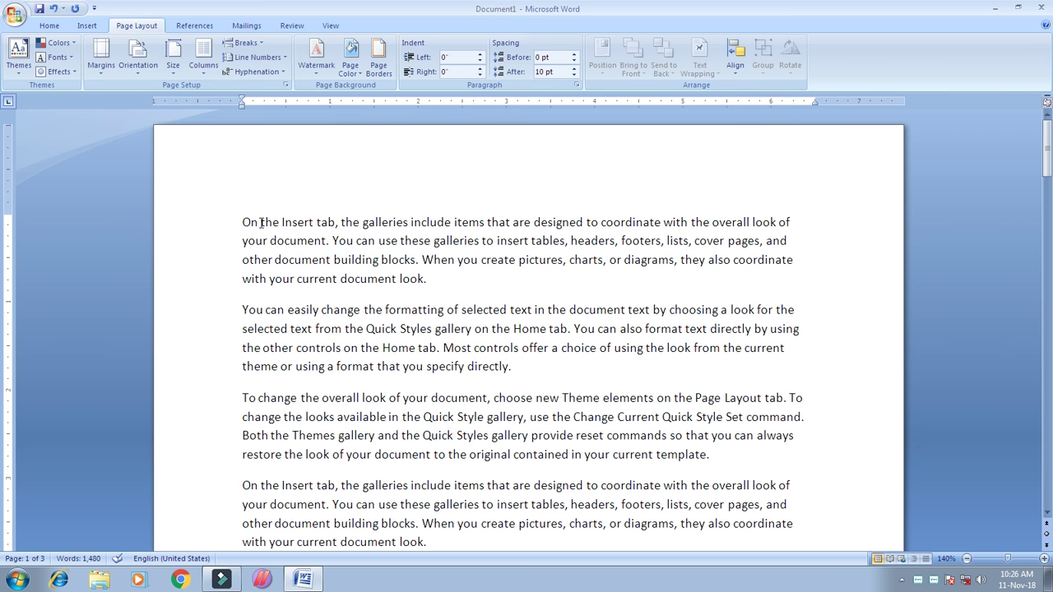
pyautogui.click(330, 26)
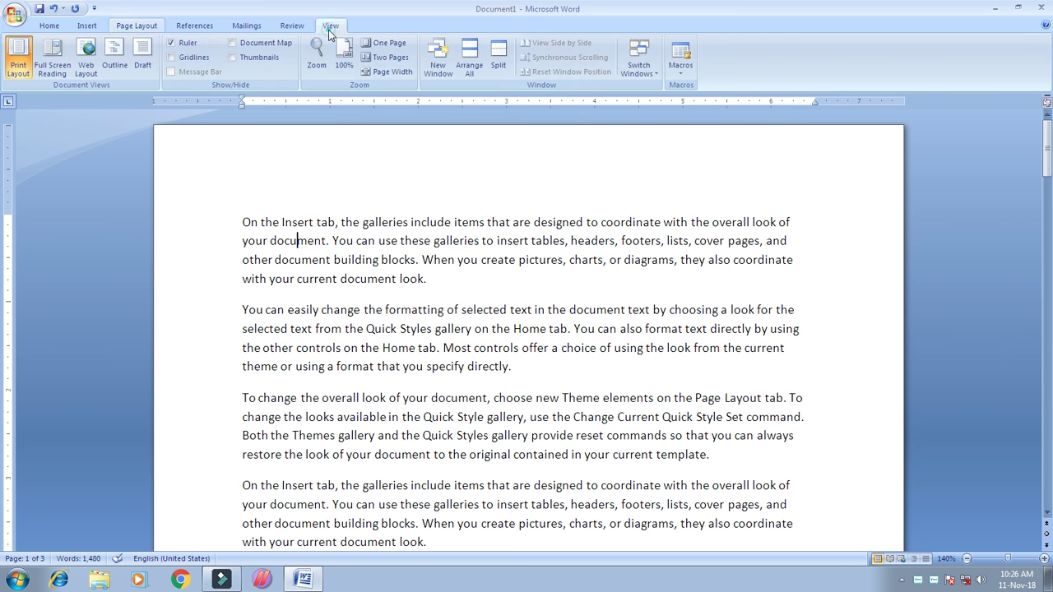
# Hide the rulers, then show gridlines across the pages before switching them off.
pyautogui.click(189, 48)
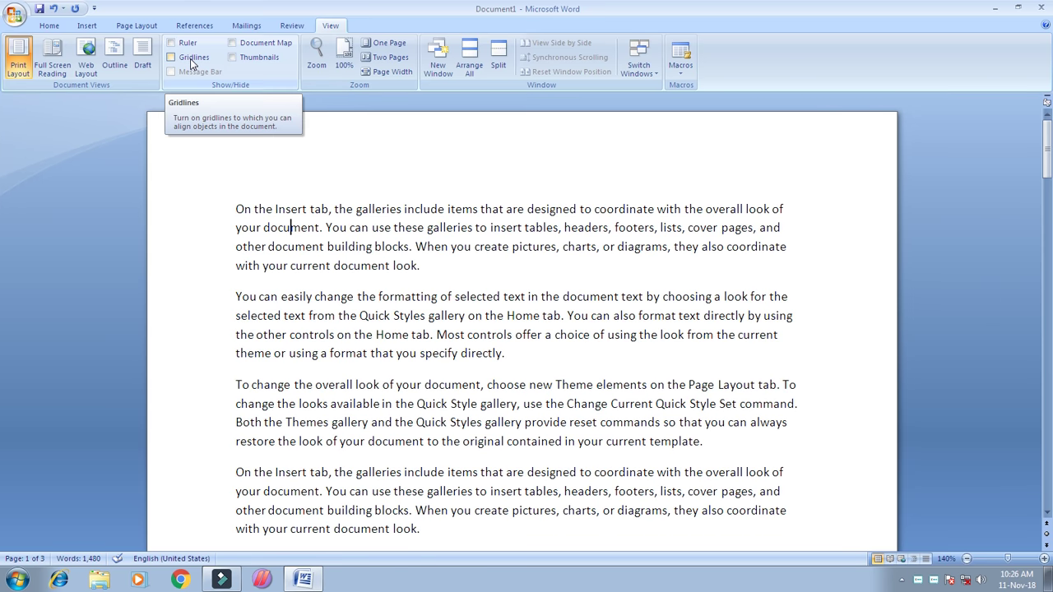
pyautogui.click(192, 61)
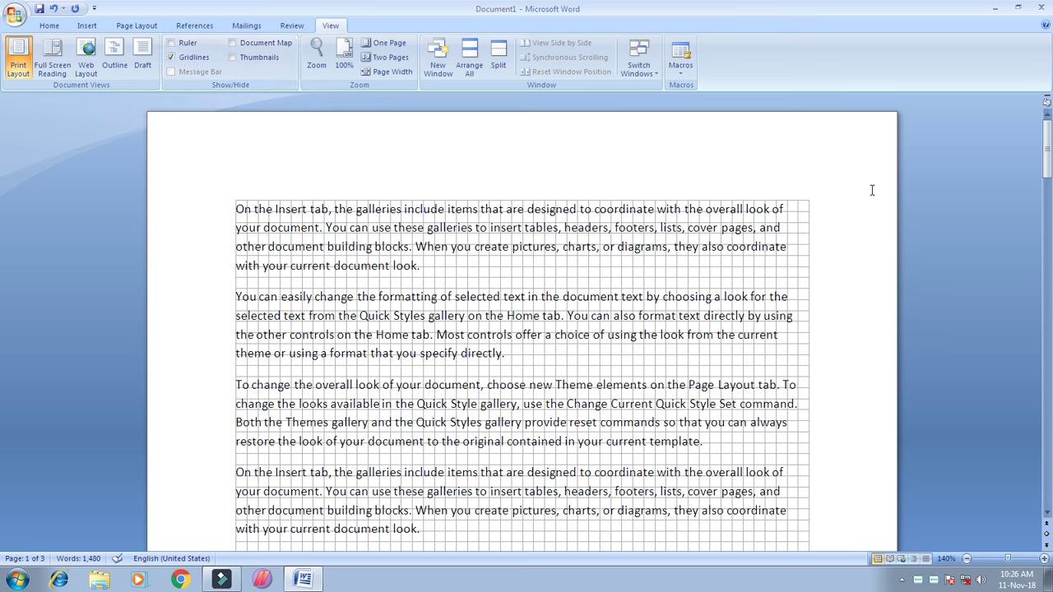
pyautogui.moveTo(1048, 148); pyautogui.dragTo(1050, 381)
pyautogui.moveTo(1, 381)
pyautogui.mouseDown()
pyautogui.moveTo(1035, 263)
pyautogui.moveTo(457, 237)
pyautogui.mouseUp()
pyautogui.moveTo(1047, 148); pyautogui.dragTo(985, 266)
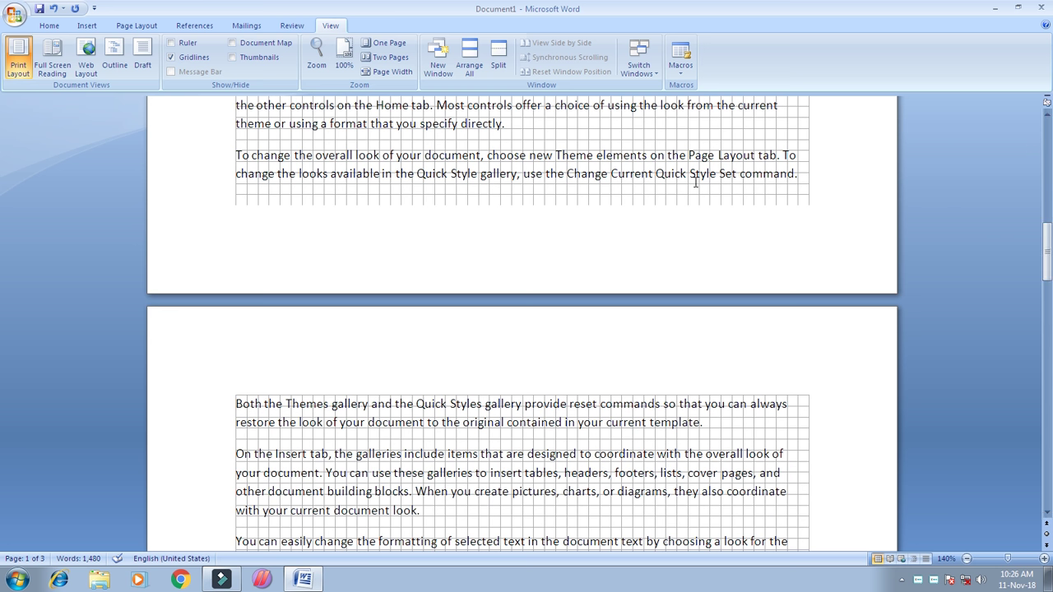
pyautogui.moveTo(1045, 251); pyautogui.dragTo(1046, 150)
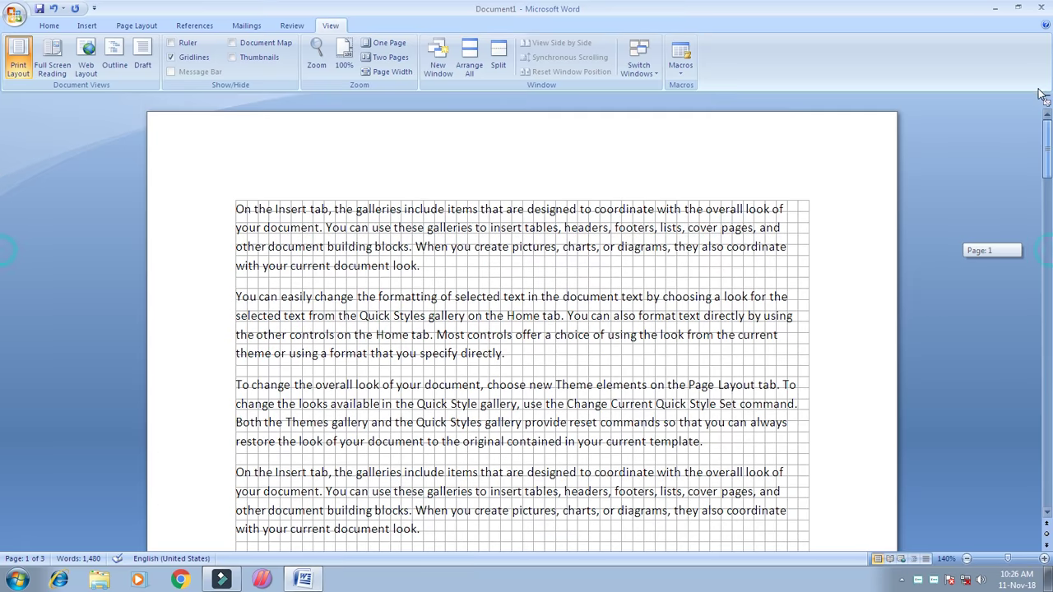
pyautogui.click(180, 59)
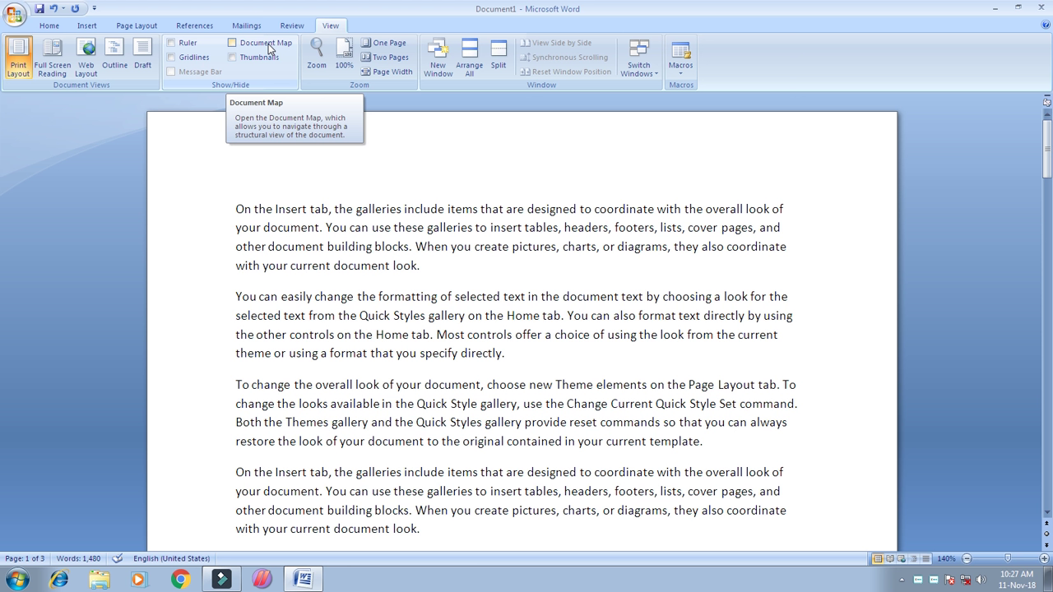
# Open Document Map and add 'Basic Computer' at the top as Heading 1.
pyautogui.click(233, 43)
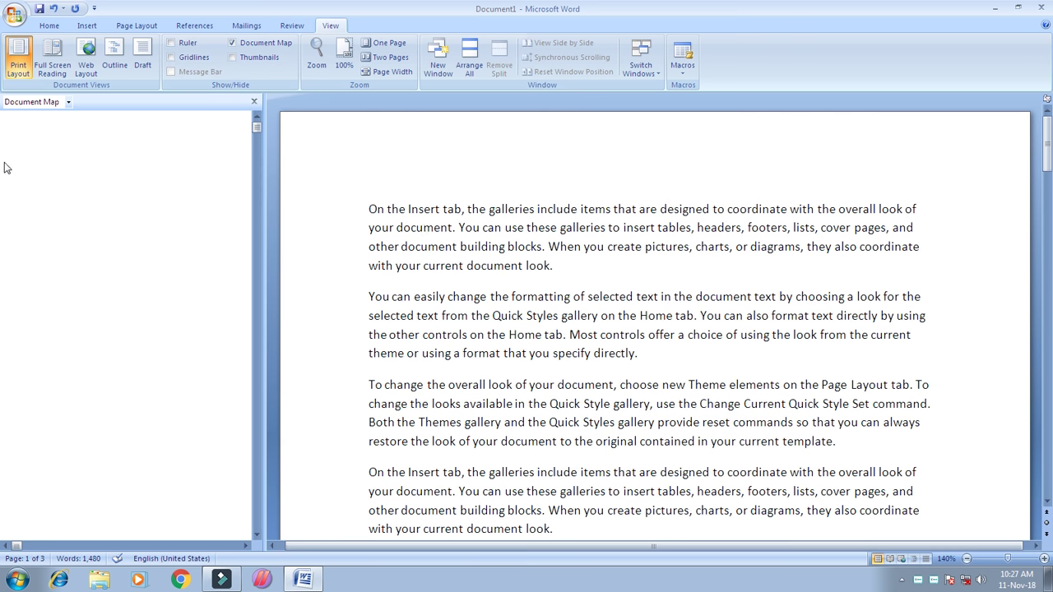
pyautogui.click(367, 208)
pyautogui.press('Return')
pyautogui.click(388, 217)
pyautogui.write('Ba')
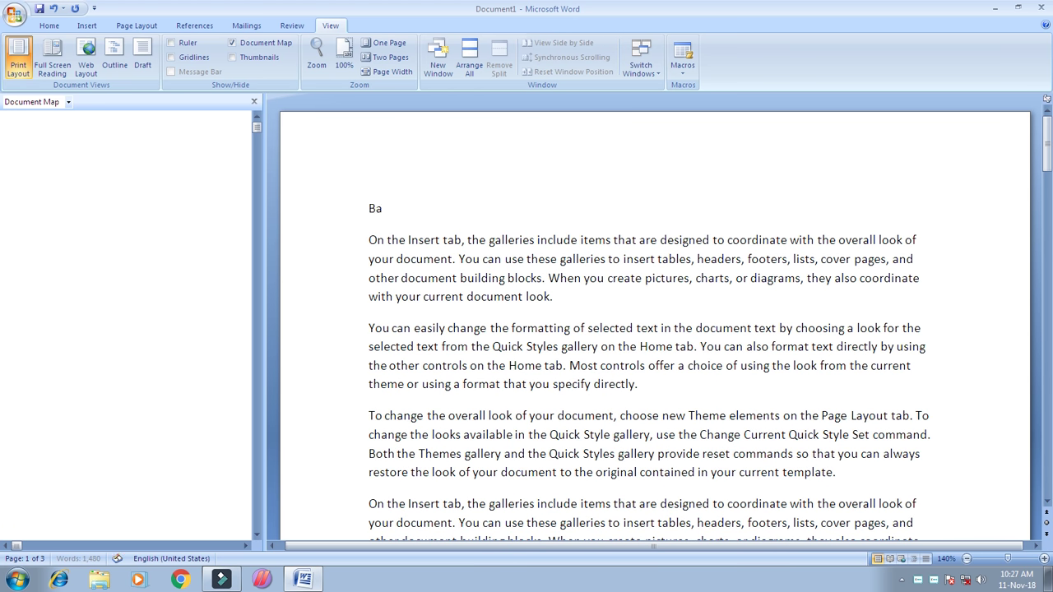
pyautogui.write('sic Computer')
pyautogui.click(438, 208)
pyautogui.click(49, 26)
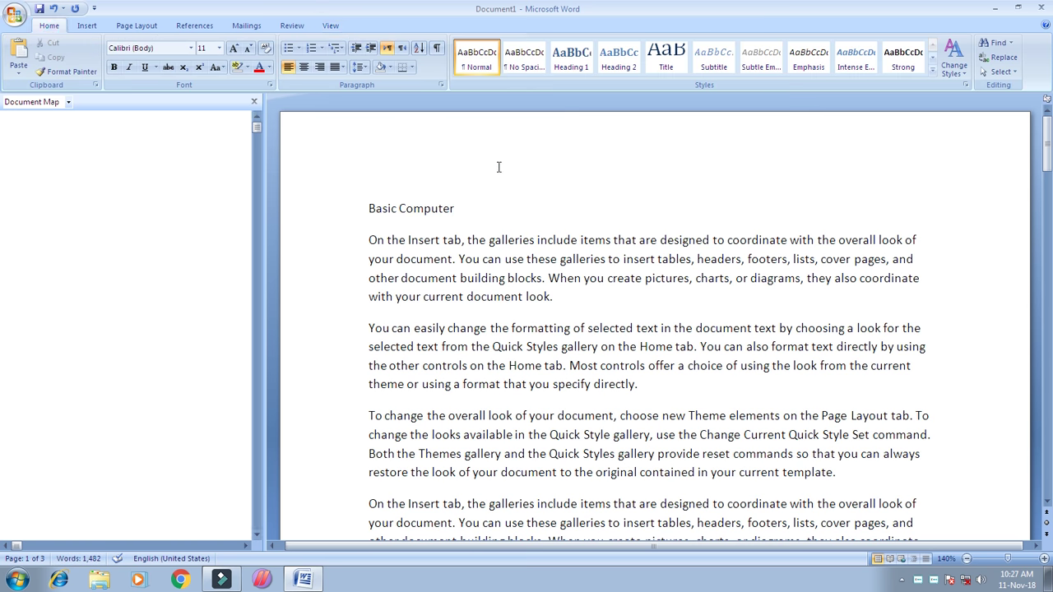
pyautogui.click(573, 62)
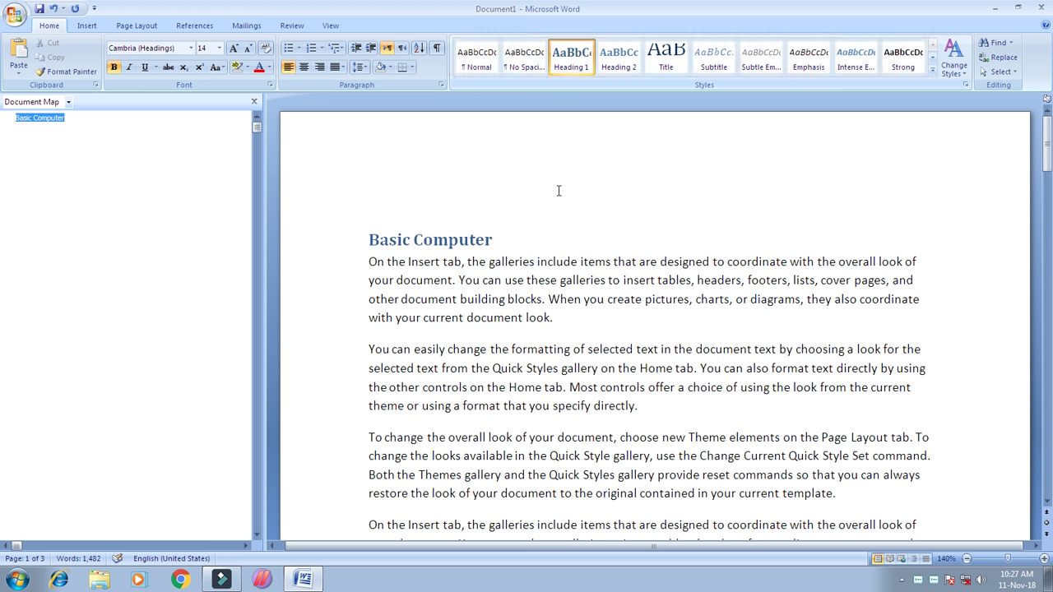
pyautogui.click(500, 239)
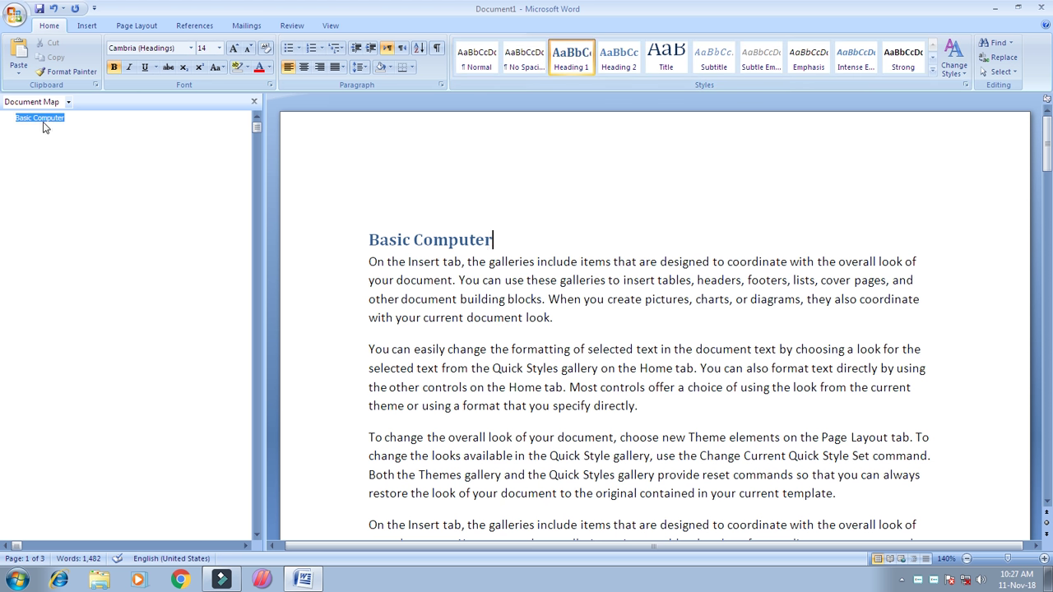
# Add a 'Paint' Heading 2 after the second paragraph and close Document Map.
pyautogui.click(647, 406)
pyautogui.press('Return')
pyautogui.write('Paint')
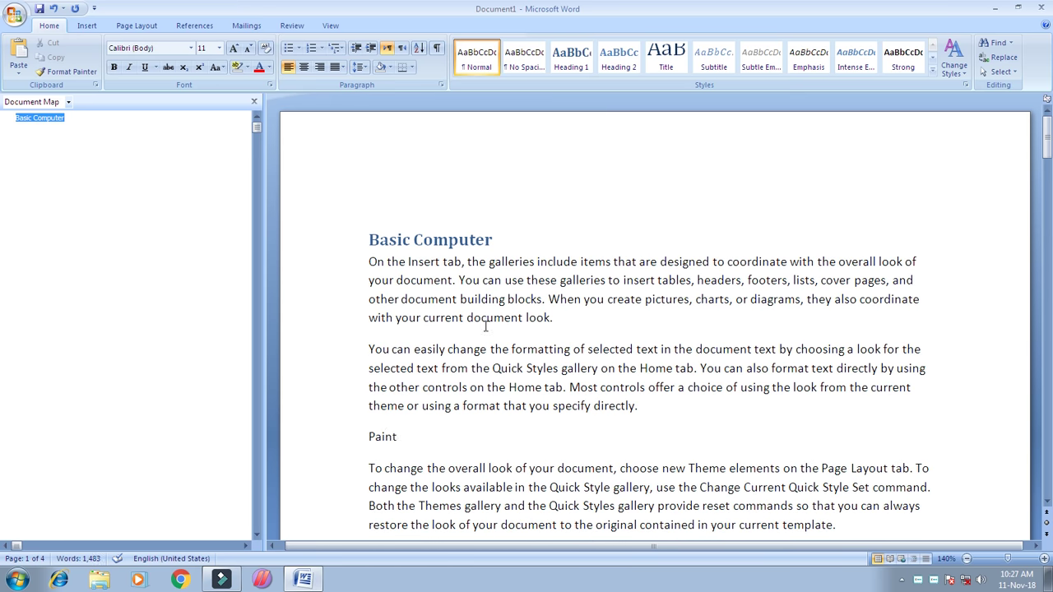
pyautogui.click(619, 57)
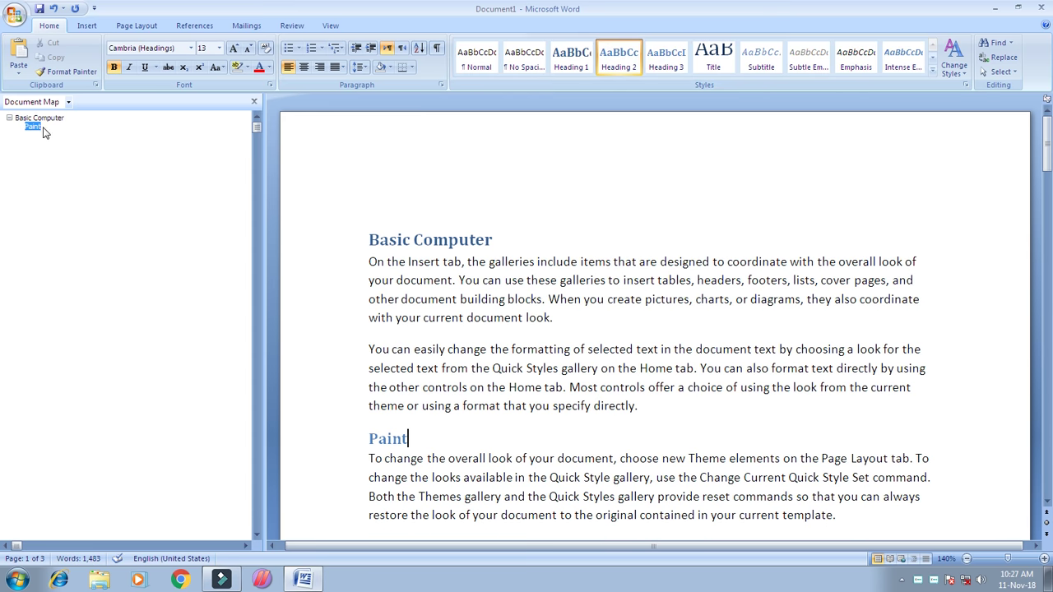
pyautogui.click(330, 25)
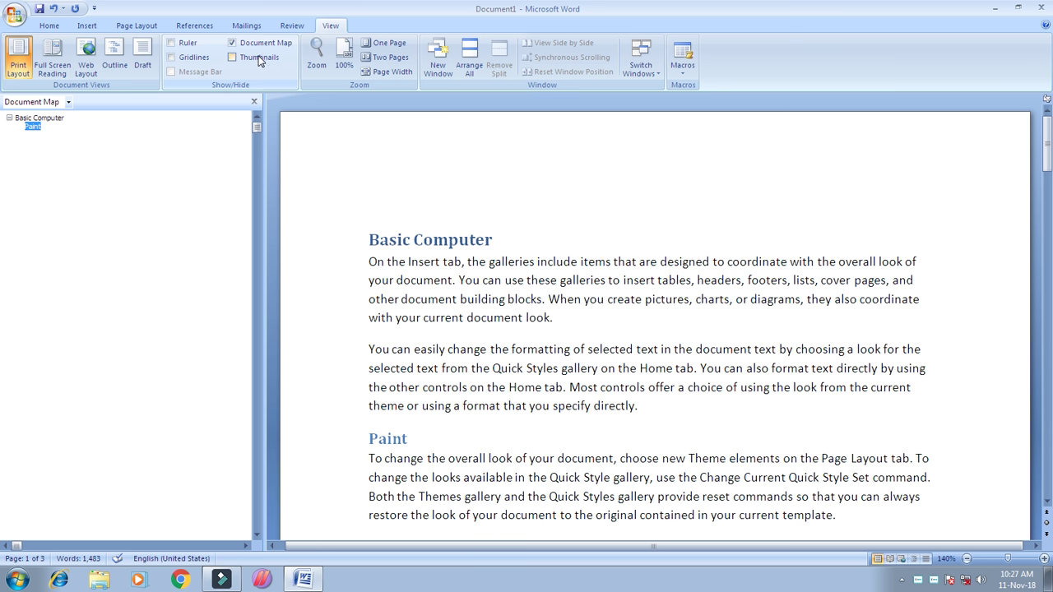
pyautogui.click(247, 101)
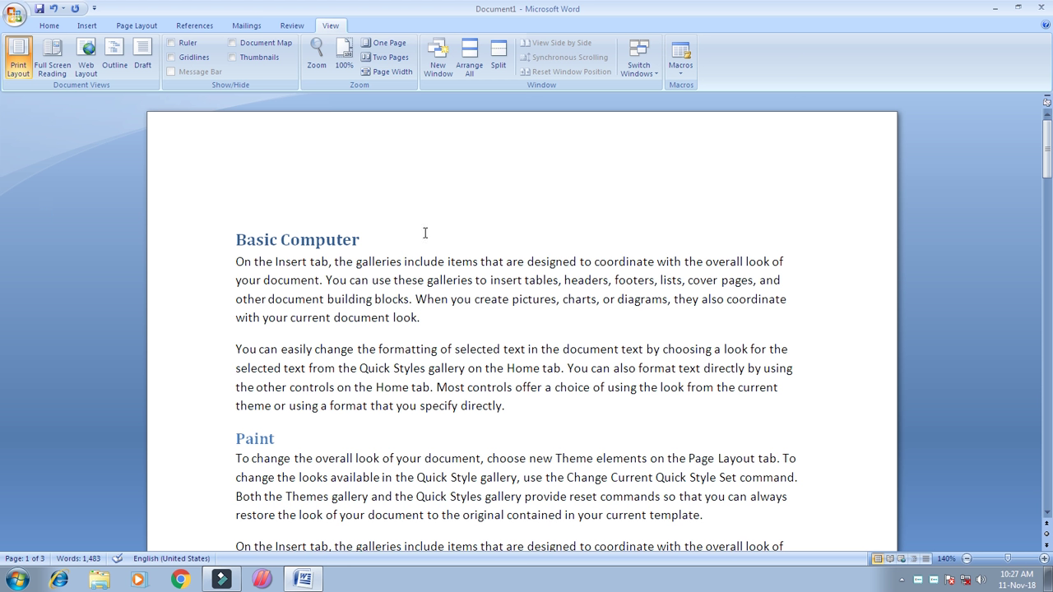
# Show the Thumbnails pane and step through pages 1, 2 and 3.
pyautogui.click(258, 61)
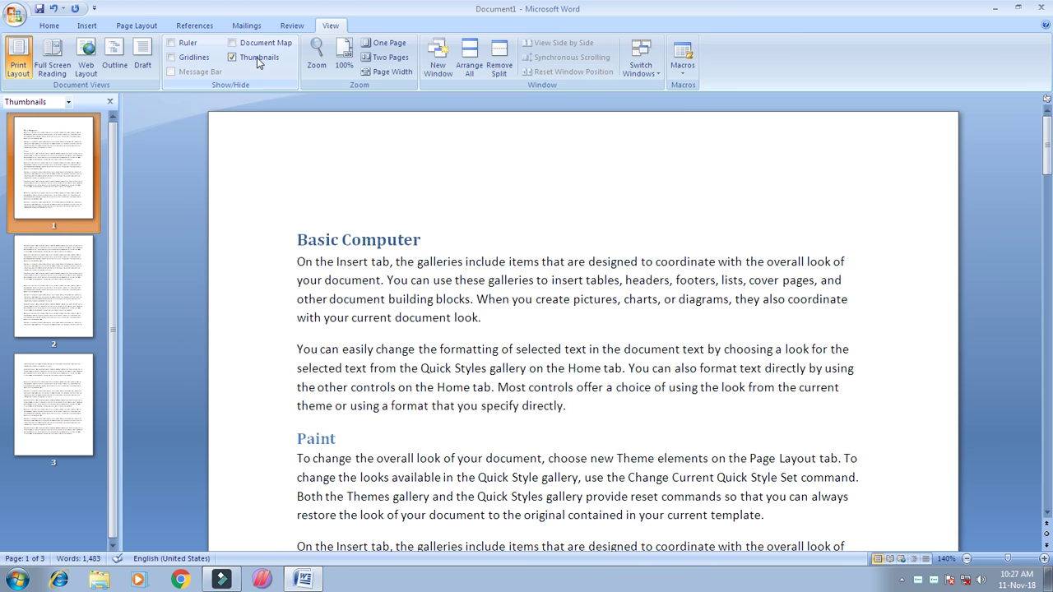
pyautogui.click(58, 162)
pyautogui.click(56, 276)
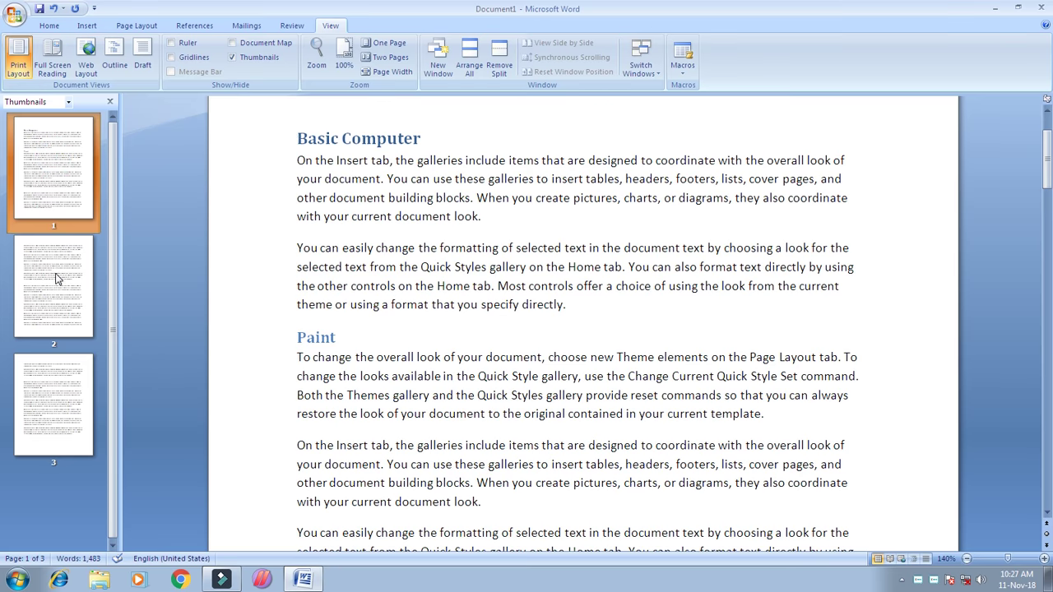
pyautogui.click(55, 401)
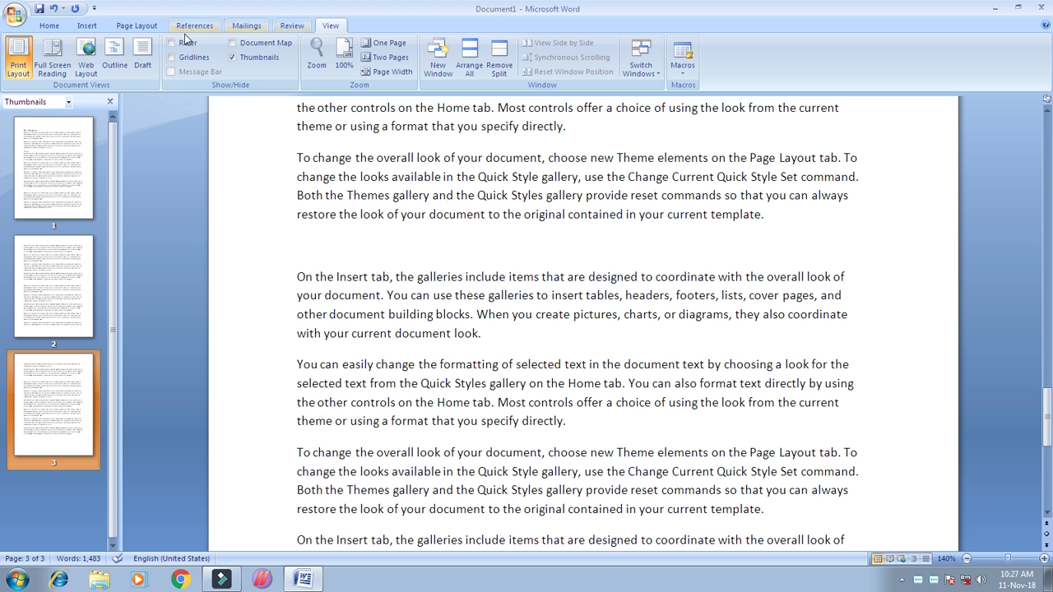
# Set the zoom to 100% through the Zoom dialog (Alt+W, Q).
pyautogui.click(389, 130)
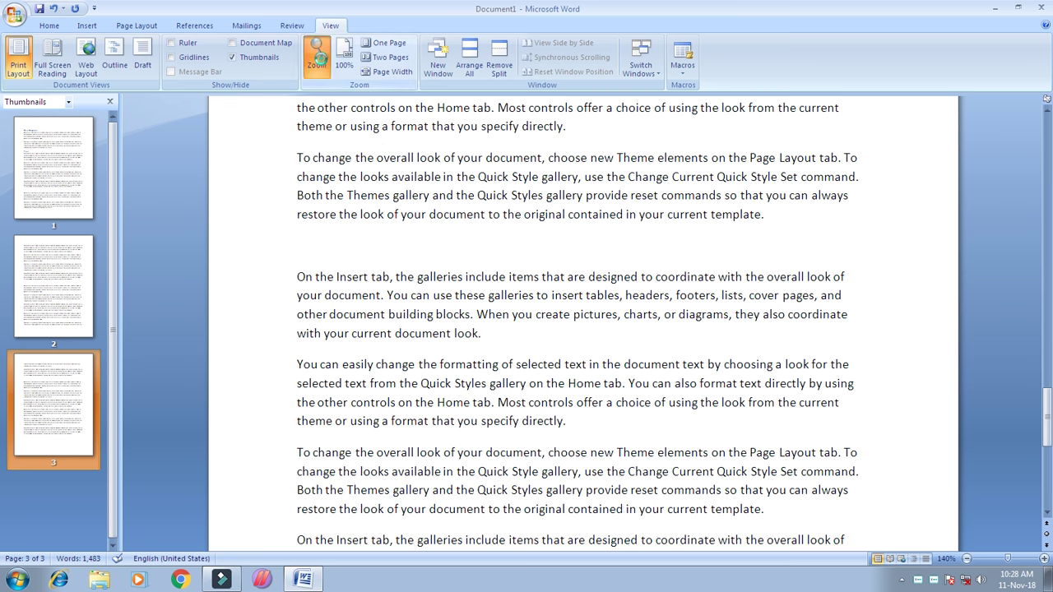
pyautogui.hotkey('alt', 'w')
pyautogui.press('q')
pyautogui.moveTo(474, 168); pyautogui.dragTo(444, 124)
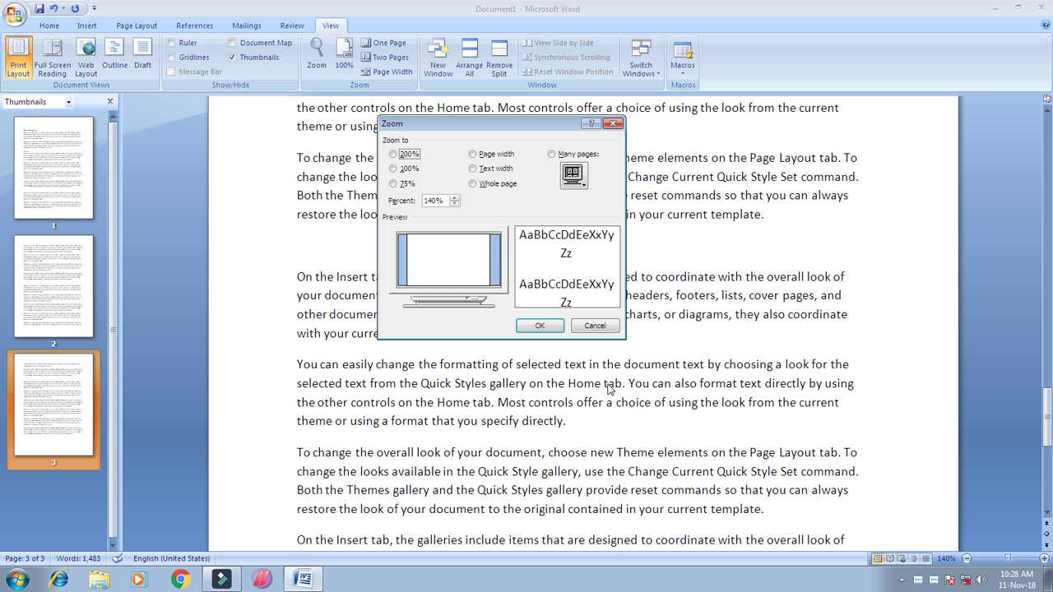
pyautogui.doubleClick(444, 200)
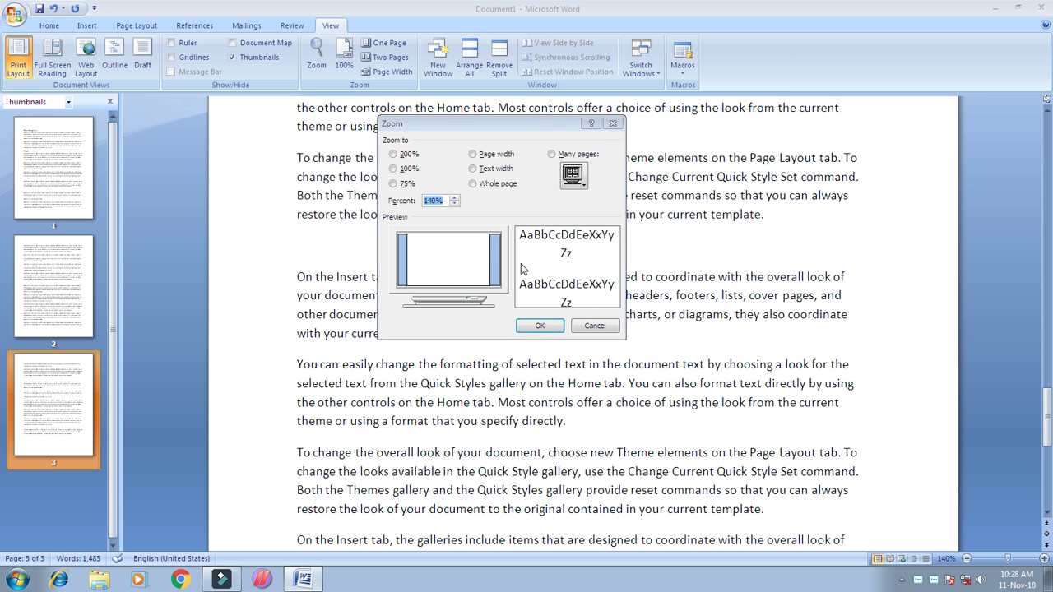
pyautogui.click(403, 171)
pyautogui.click(540, 326)
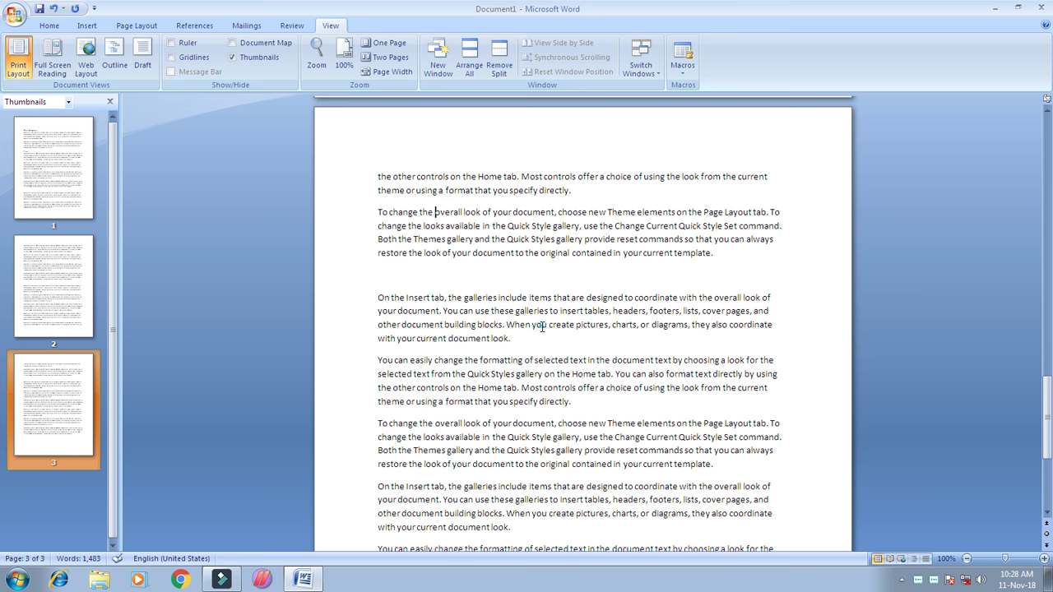
# Zoom to 200% via the Zoom dialog and close the Thumbnails pane.
pyautogui.click(316, 57)
pyautogui.click(403, 156)
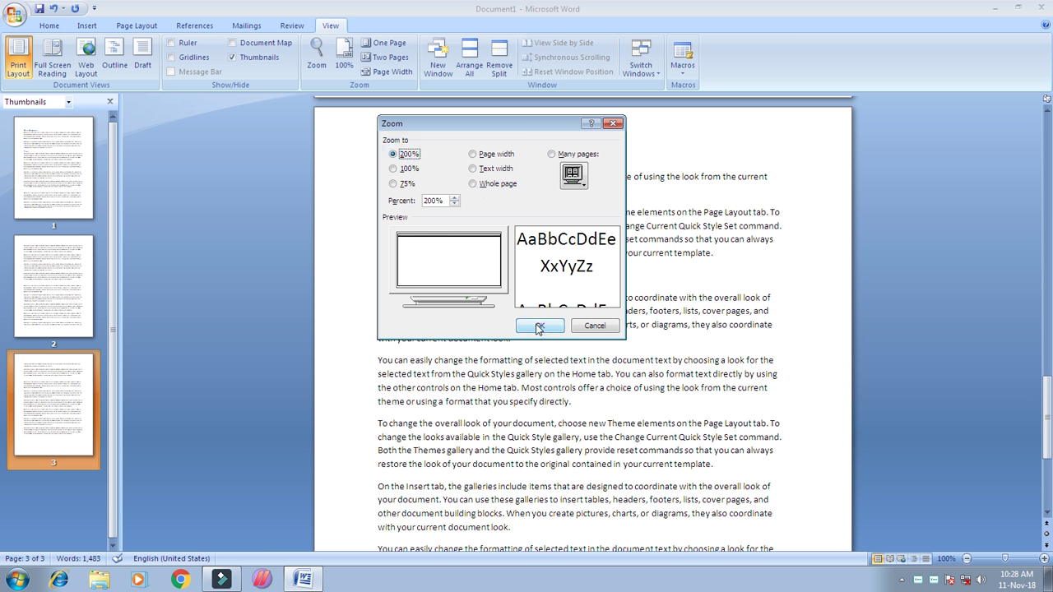
pyautogui.click(540, 326)
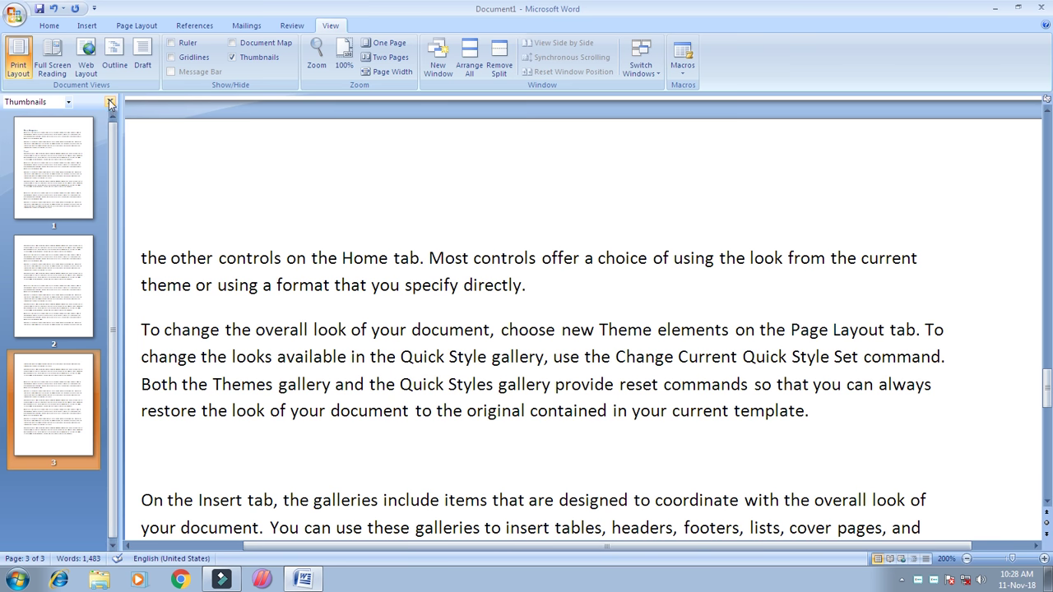
pyautogui.click(110, 101)
pyautogui.click(309, 262)
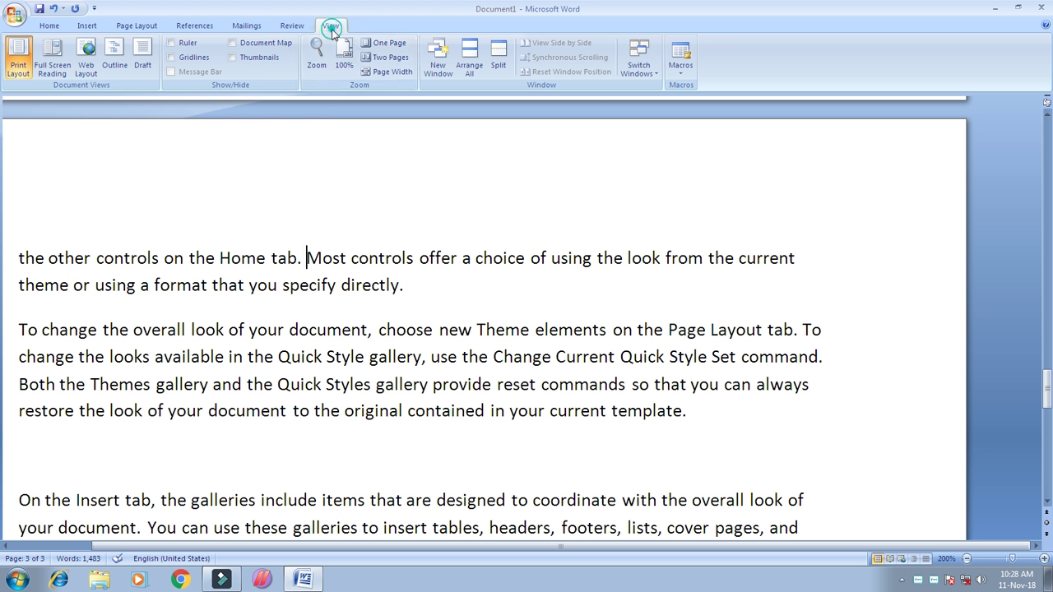
pyautogui.click(343, 66)
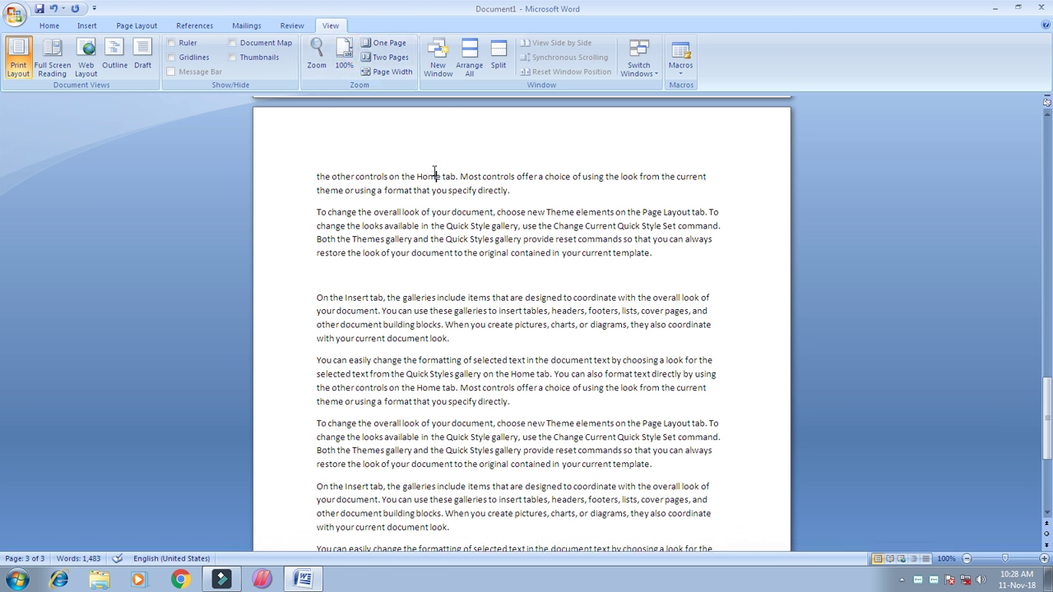
pyautogui.moveTo(1046, 416); pyautogui.dragTo(1046, 161)
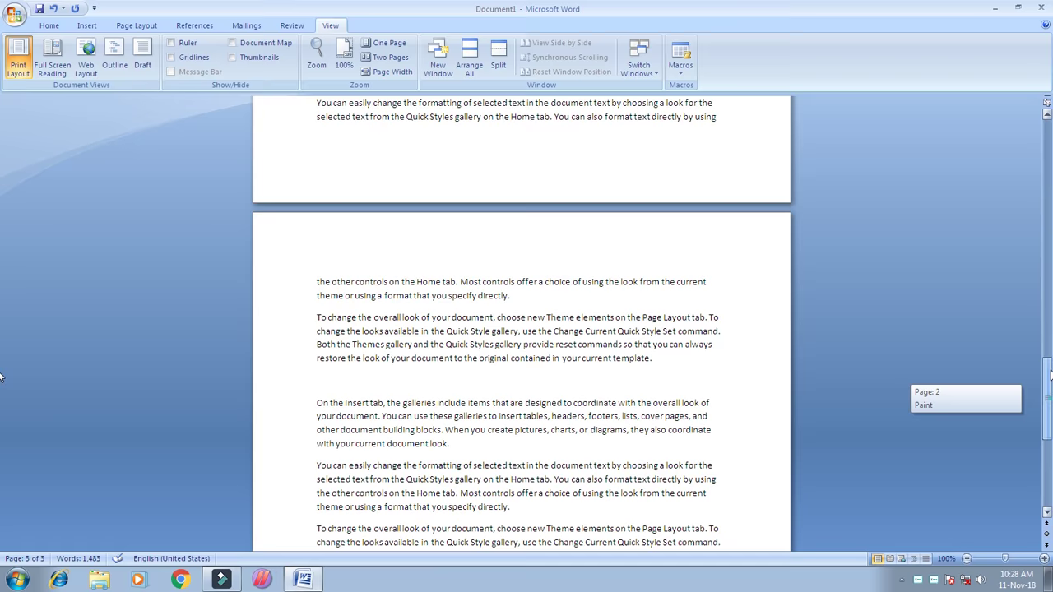
pyautogui.click(384, 46)
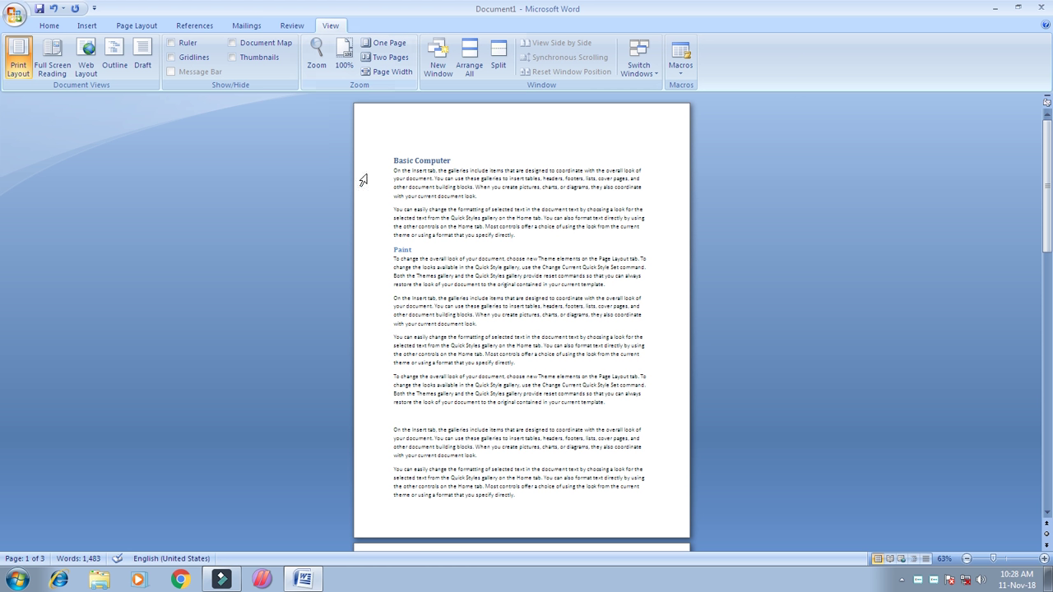
pyautogui.click(384, 57)
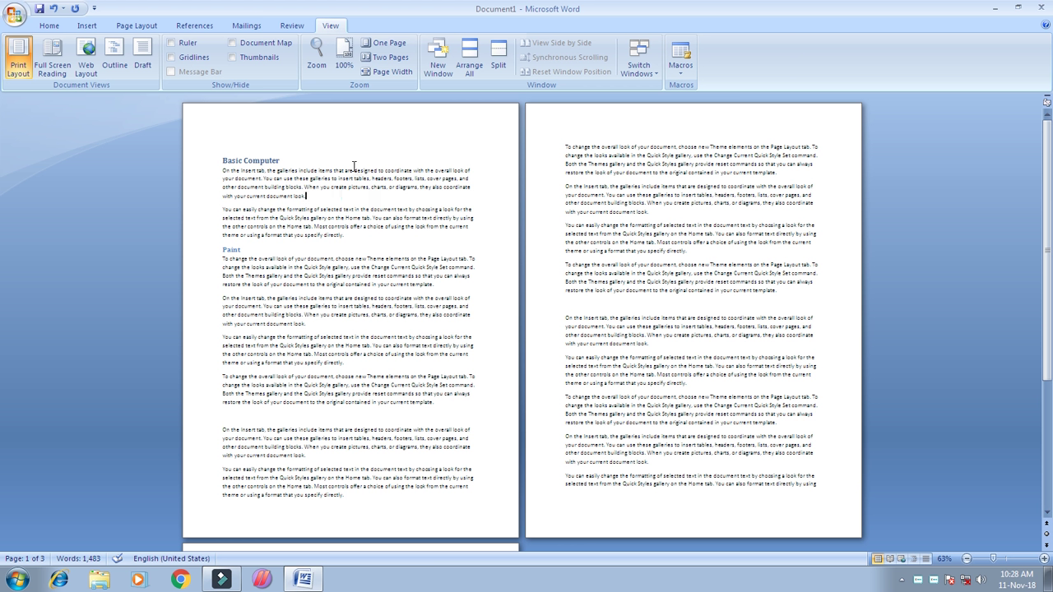
pyautogui.click(390, 185)
pyautogui.click(392, 71)
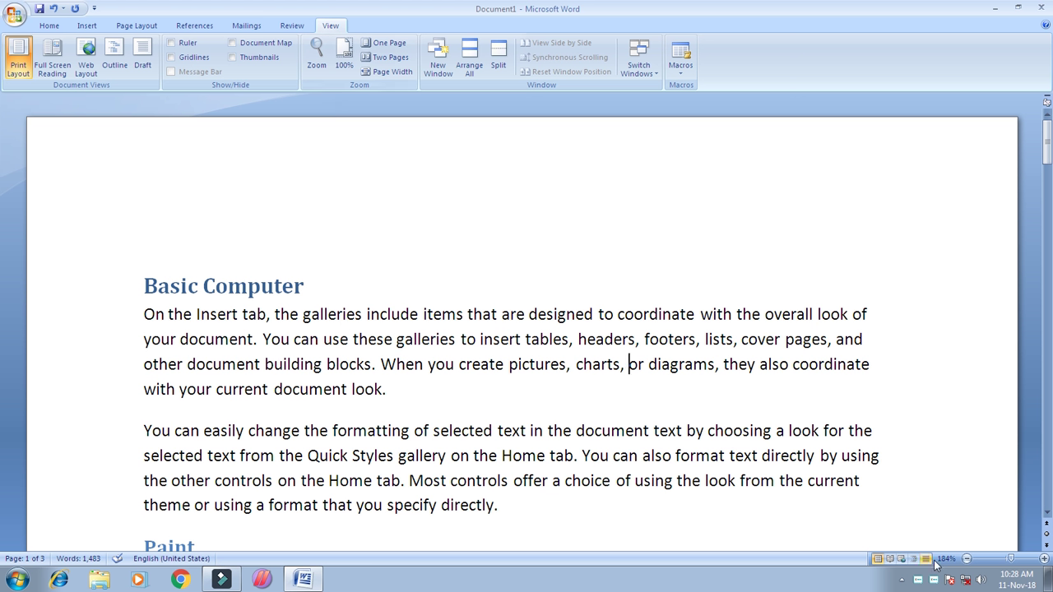
pyautogui.click(455, 292)
# Create a new blank document, Document2, from the Office menu.
pyautogui.click(16, 16)
pyautogui.click(38, 44)
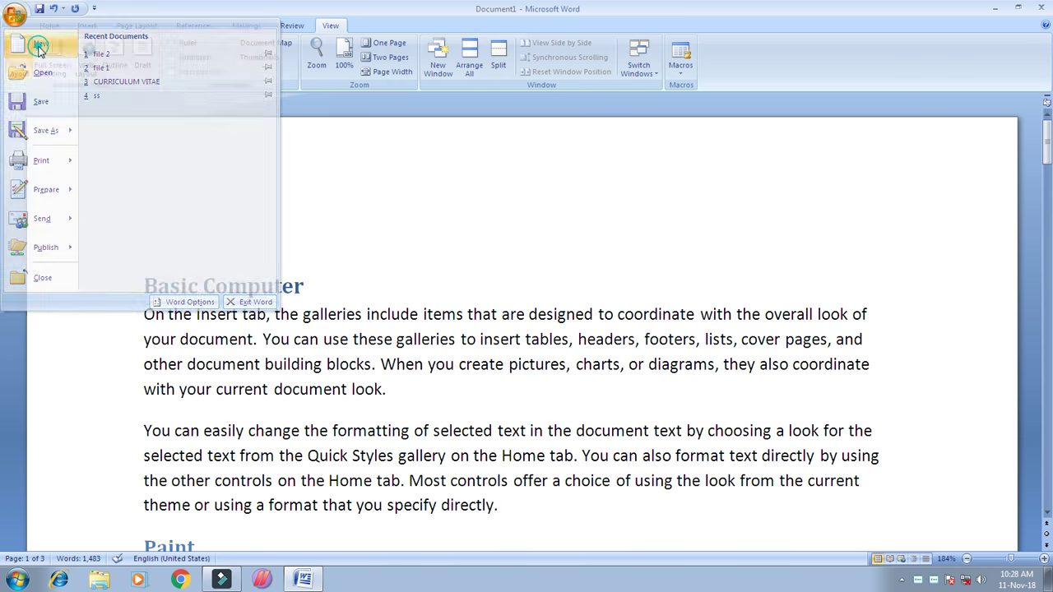
pyautogui.doubleClick(327, 138)
pyautogui.click(200, 244)
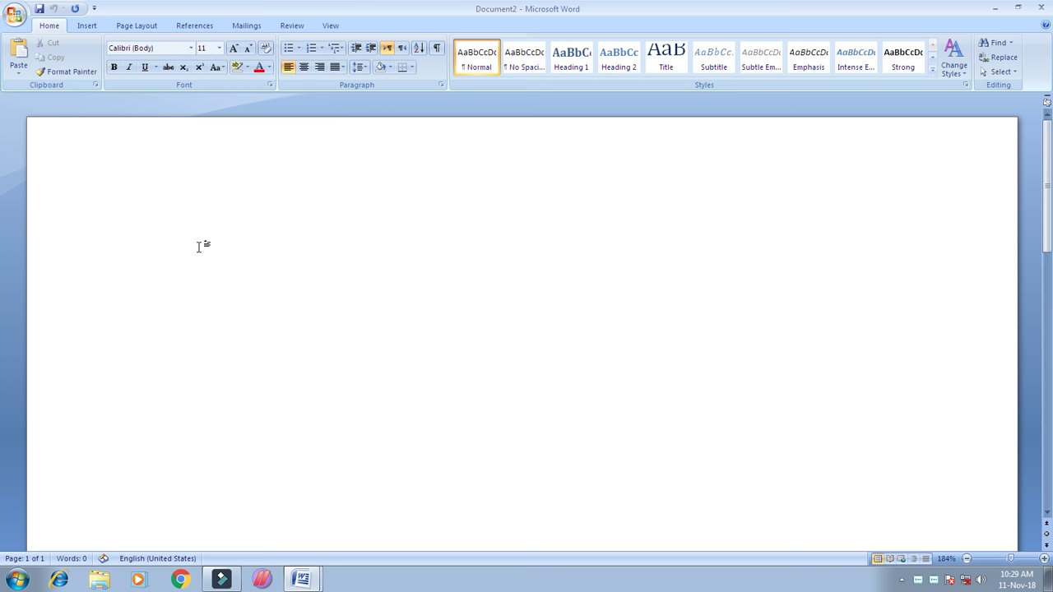
# Switch to Document1 and then return to the blank Document2.
pyautogui.click(314, 585)
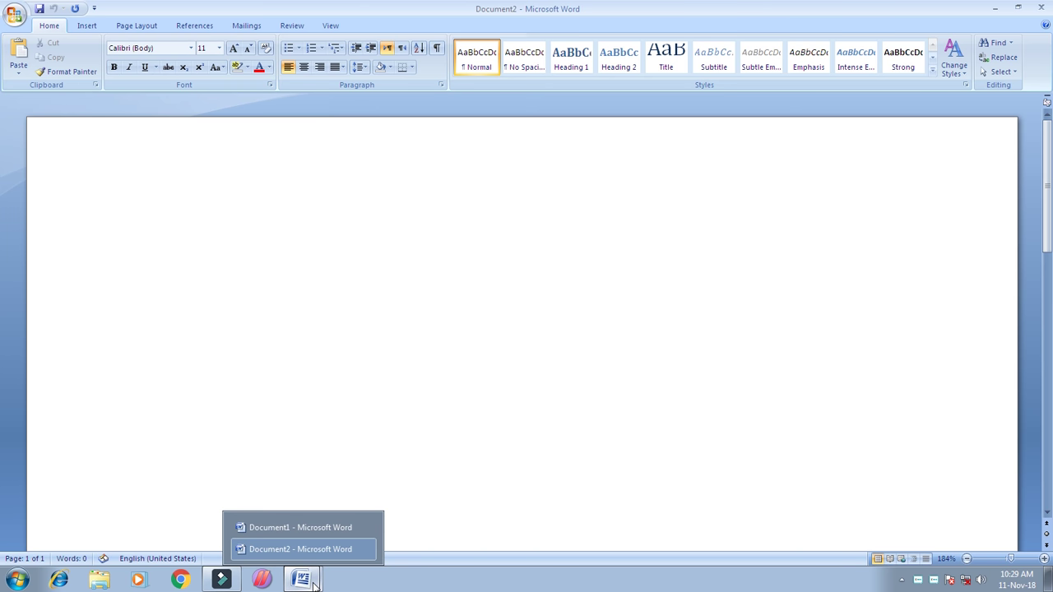
pyautogui.click(314, 529)
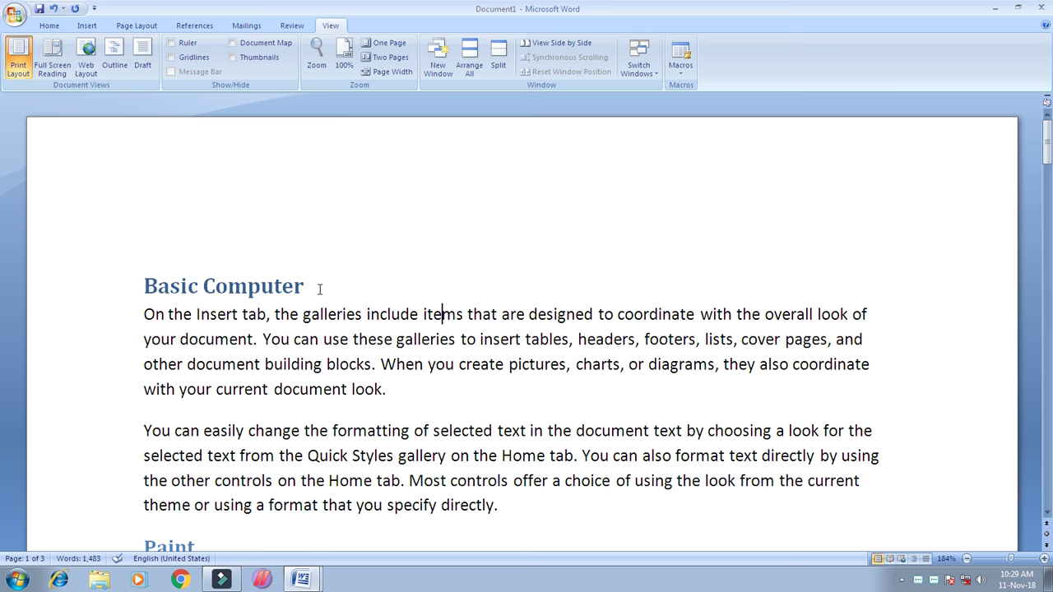
pyautogui.click(302, 580)
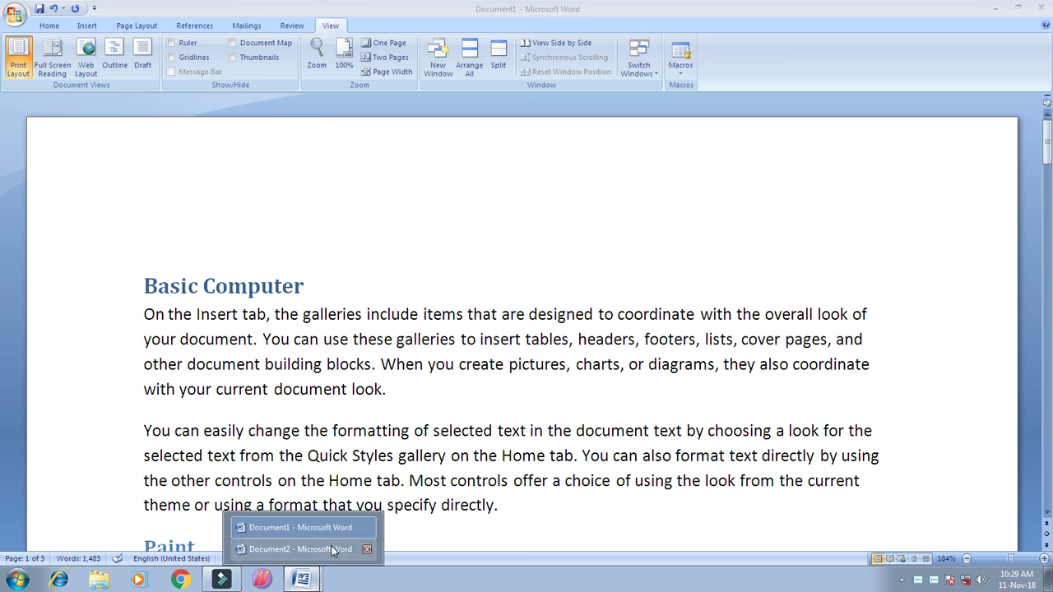
pyautogui.click(331, 545)
# Type 'Basic Computer' on Document2's first line and start a new line.
pyautogui.write('Ba')
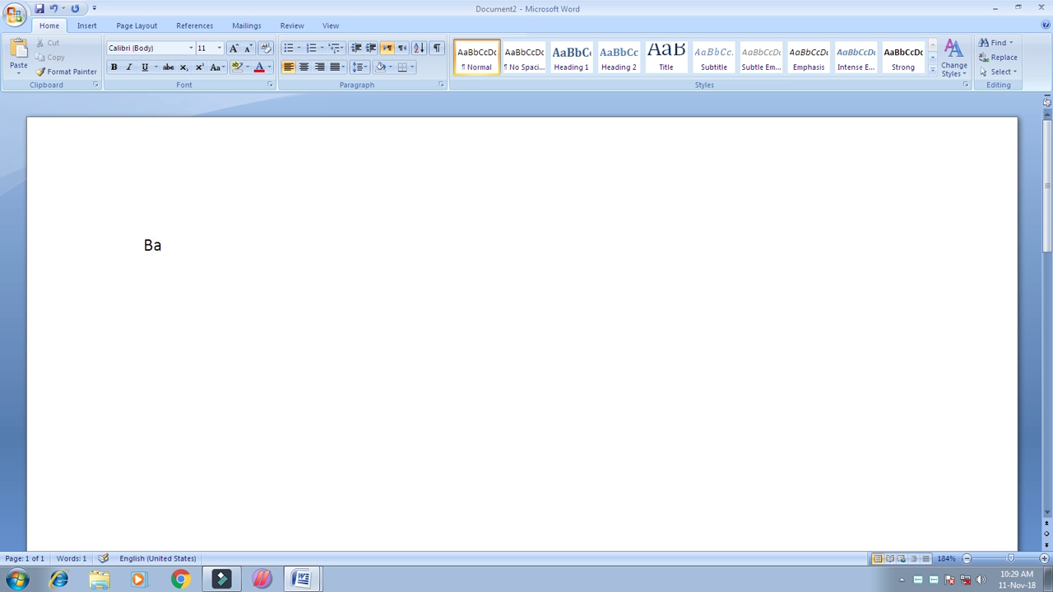
pyautogui.write('sic COmputer')
pyautogui.press('Return')
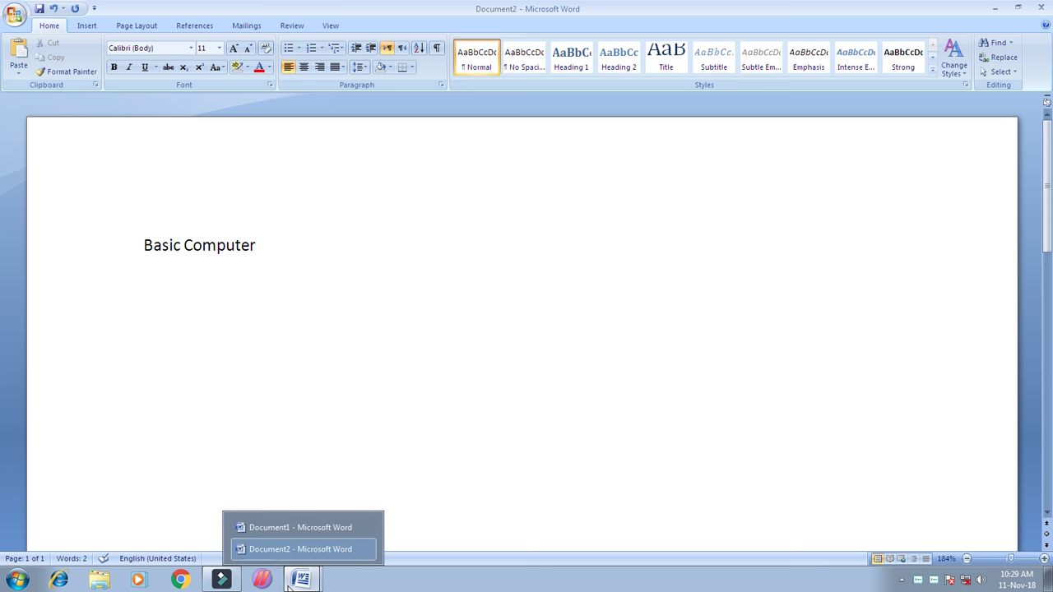
pyautogui.click(280, 268)
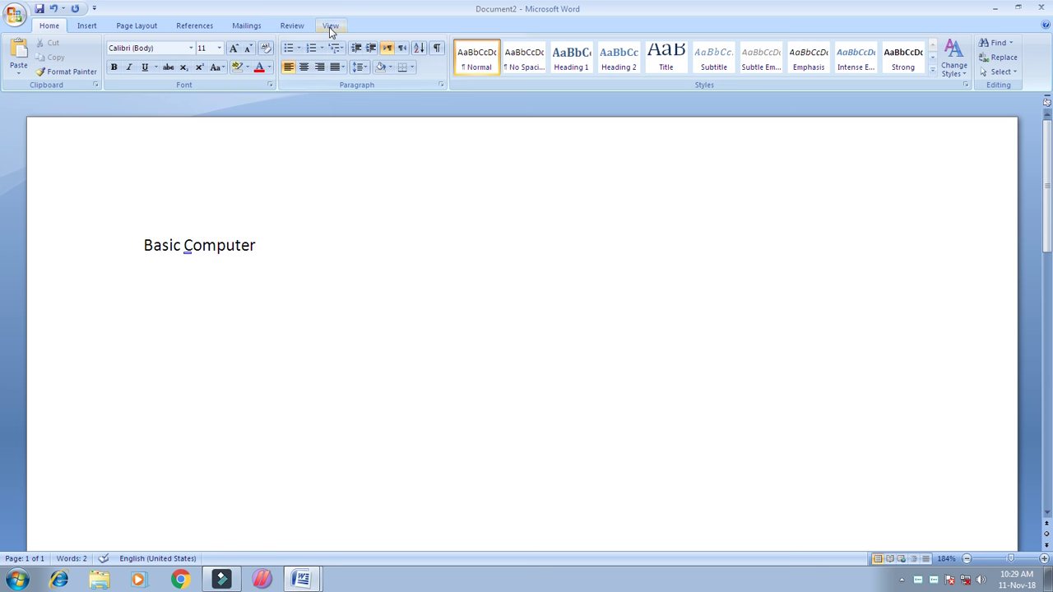
pyautogui.click(330, 27)
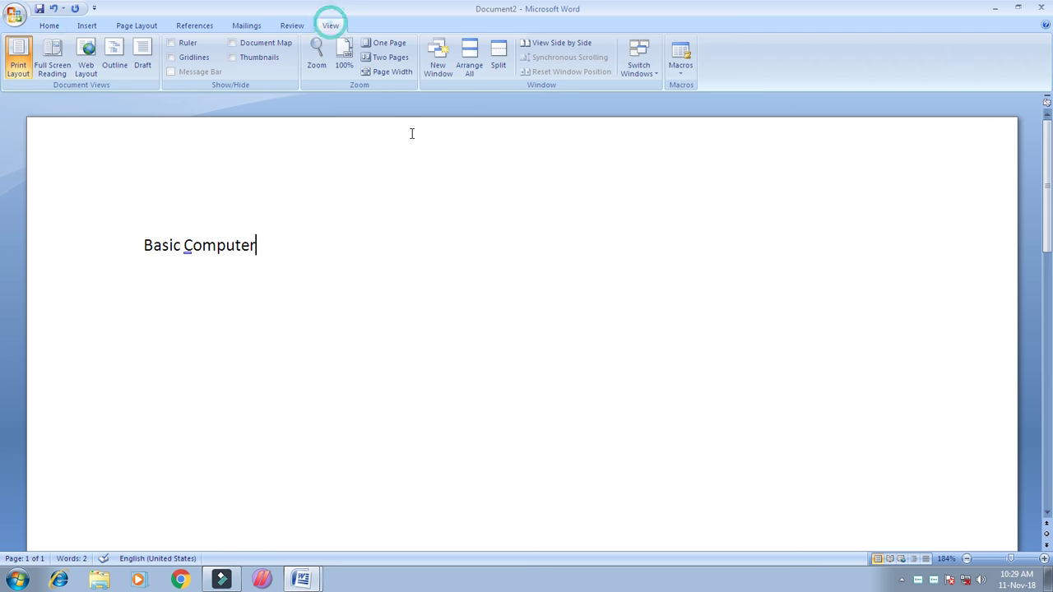
# Tile the windows with Arrange All, Document1 on top and Document2 below.
pyautogui.click(471, 72)
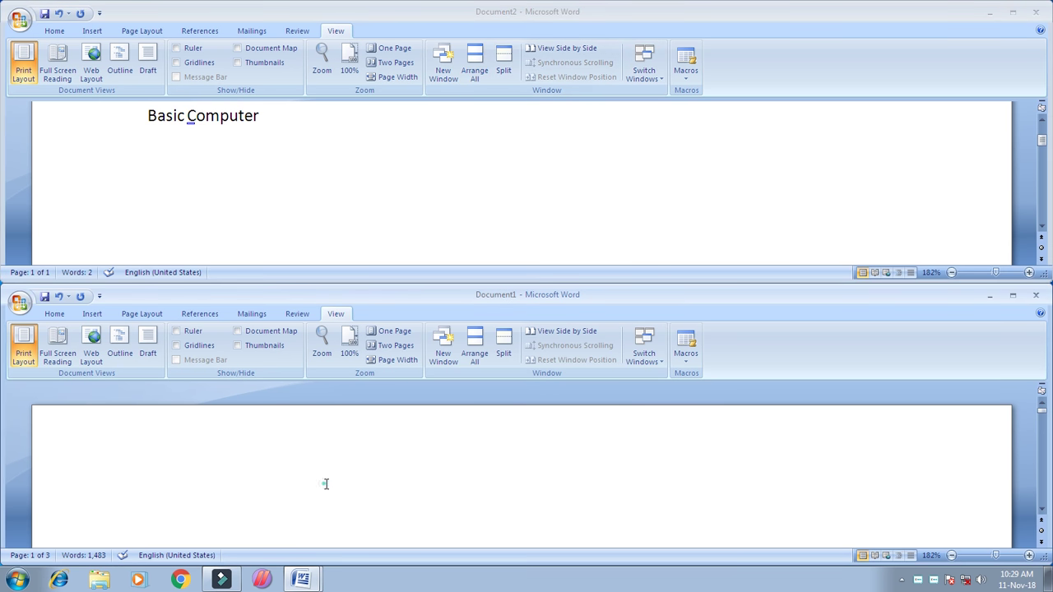
pyautogui.doubleClick(354, 300)
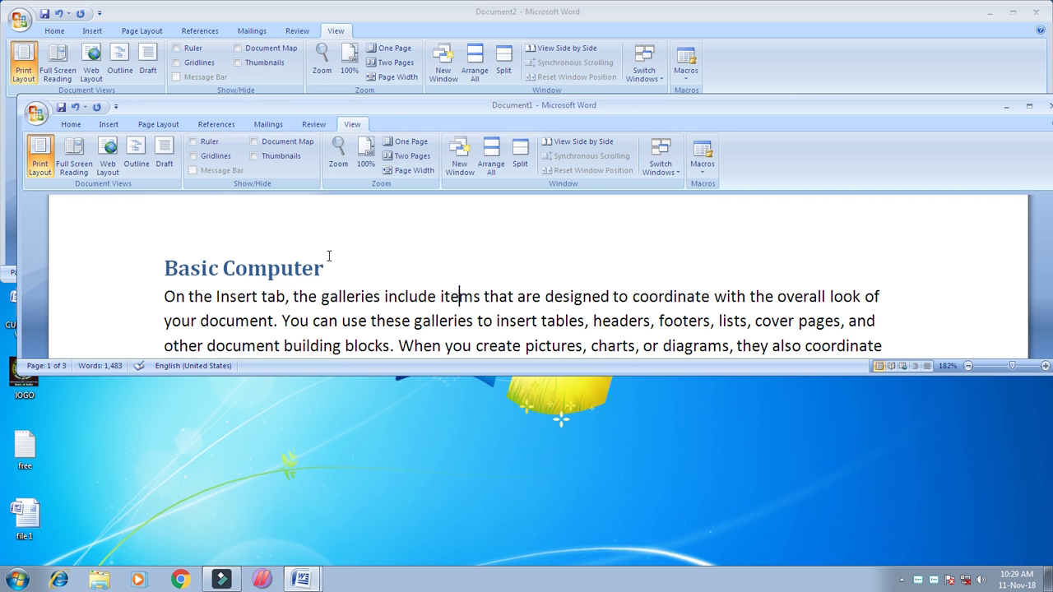
pyautogui.moveTo(393, 15); pyautogui.dragTo(408, 303)
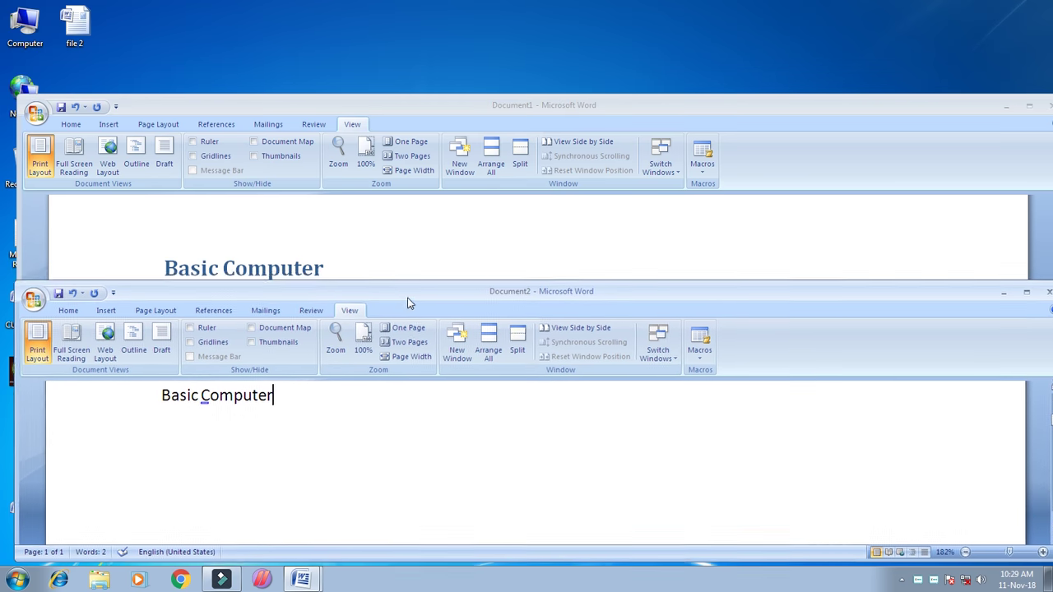
pyautogui.moveTo(425, 106); pyautogui.dragTo(423, 26)
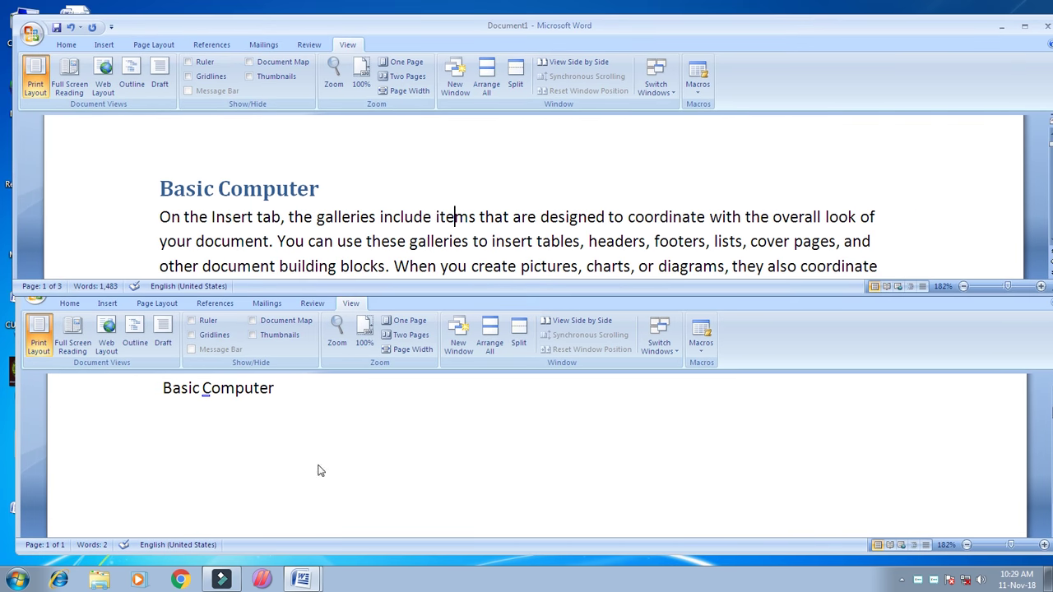
# Add an empty line after 'Basic Computer' in Document2.
pyautogui.click(321, 471)
pyautogui.click(302, 391)
pyautogui.press('Return')
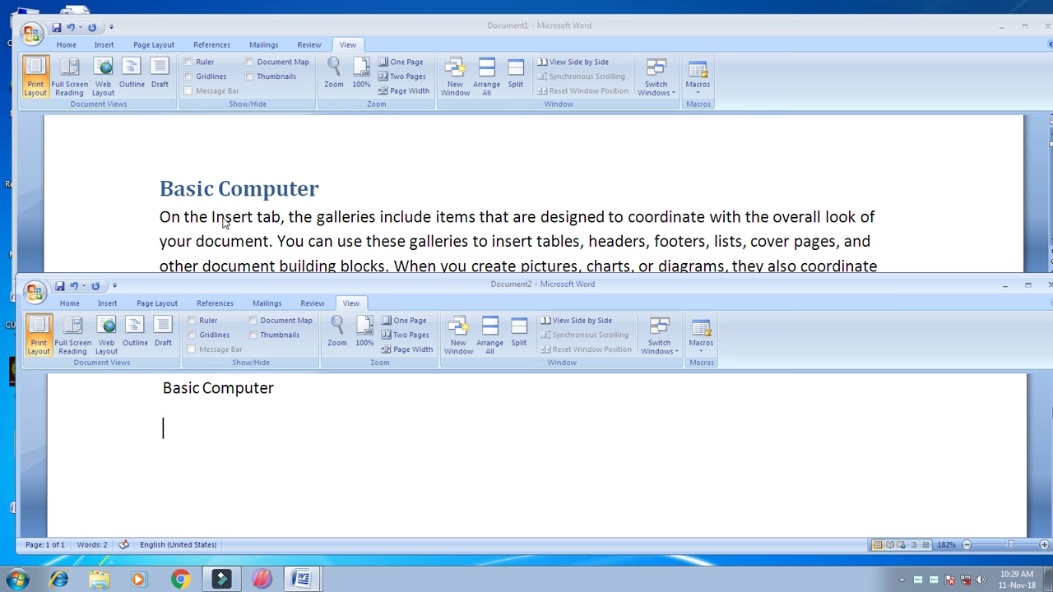
pyautogui.scroll(-1, 391, 229)
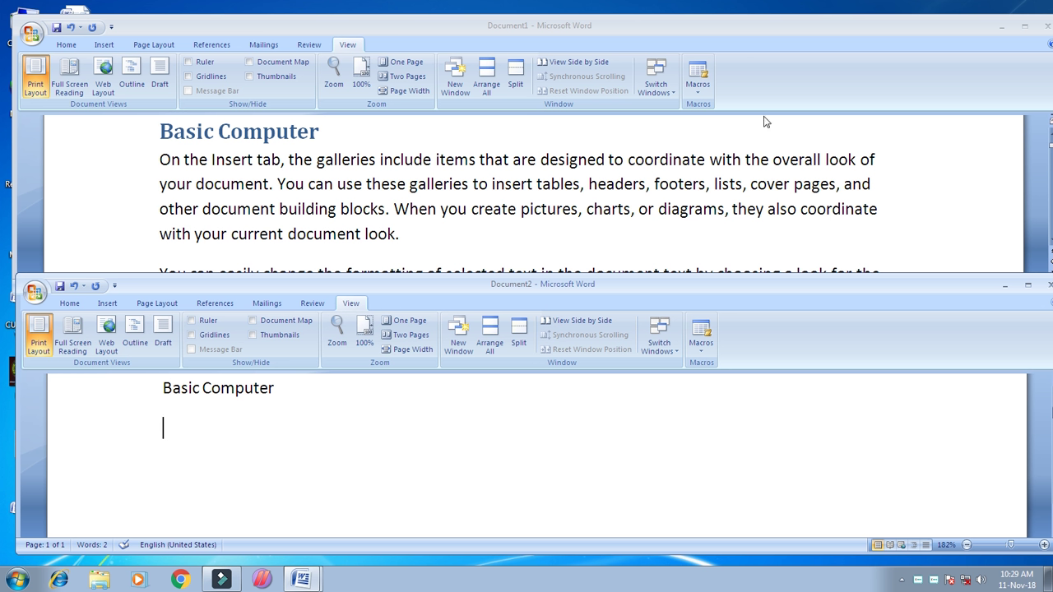
# Show Document1 and Document2 side by side.
pyautogui.click(579, 66)
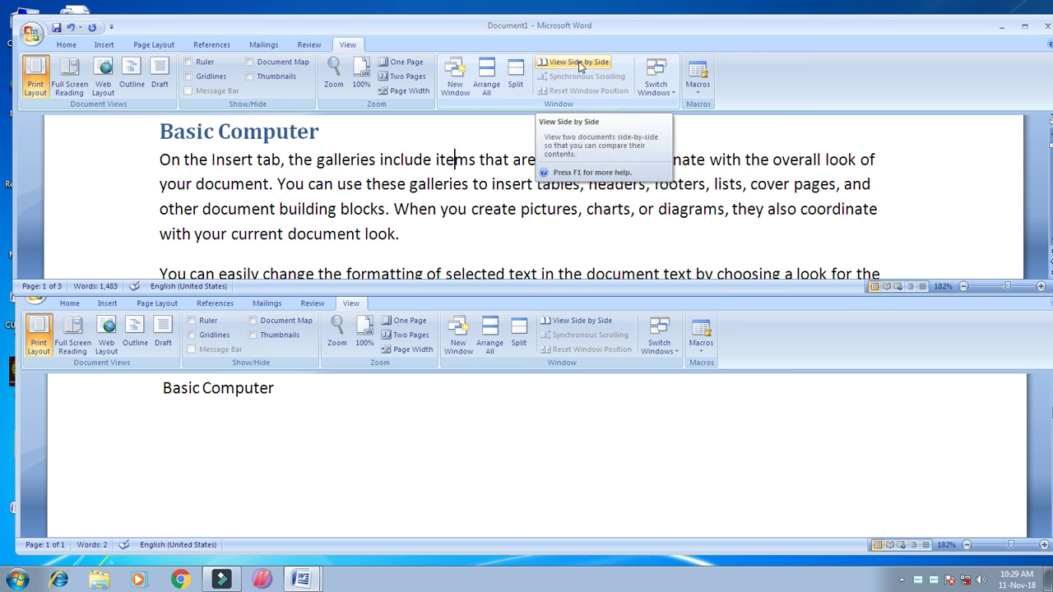
pyautogui.click(579, 66)
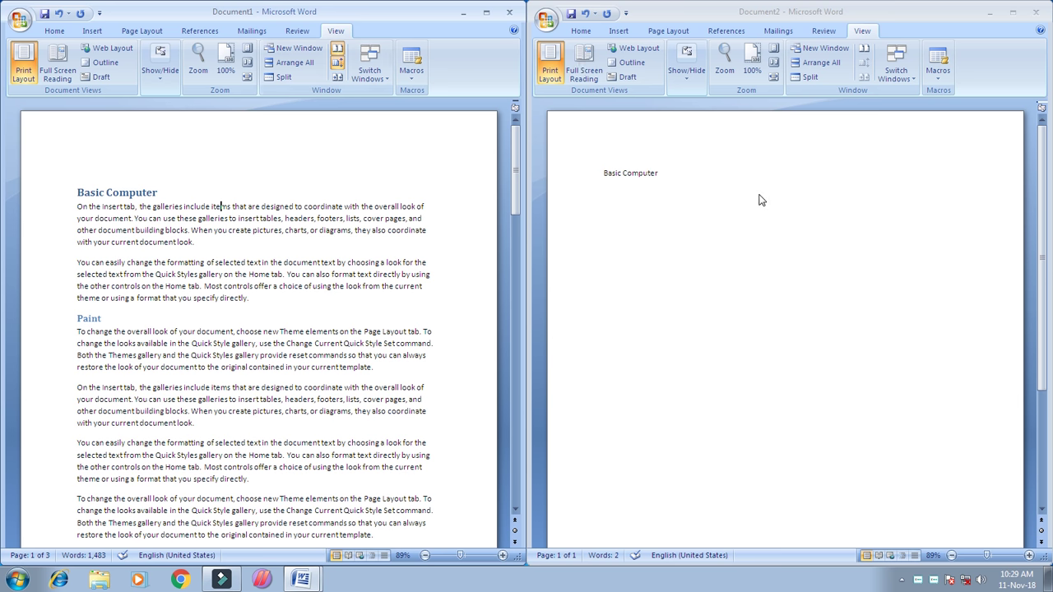
pyautogui.click(736, 217)
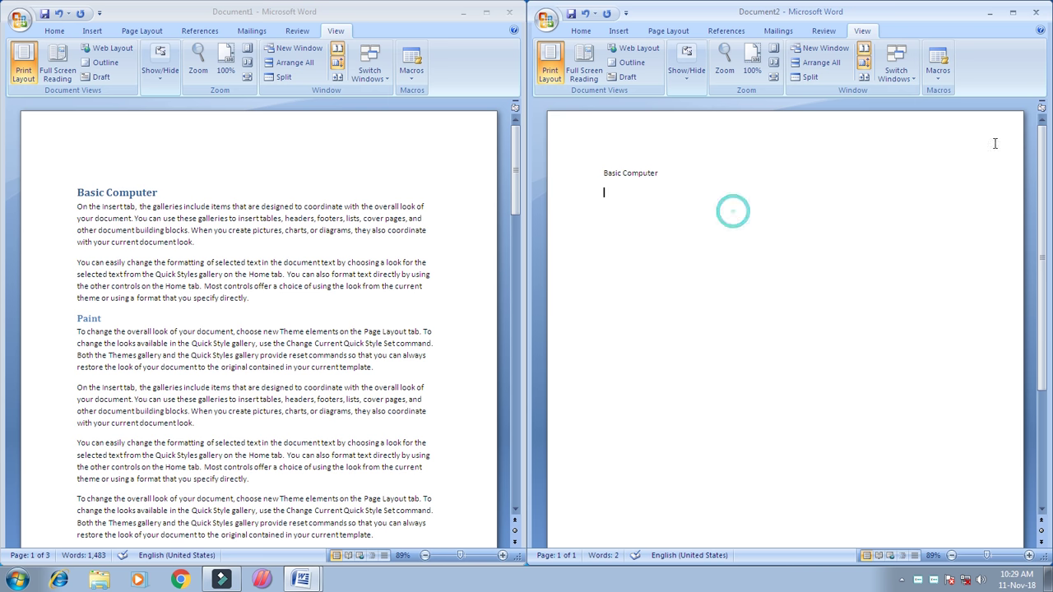
# Close Document2 without saving and maximize Document1.
pyautogui.click(1036, 12)
pyautogui.click(528, 322)
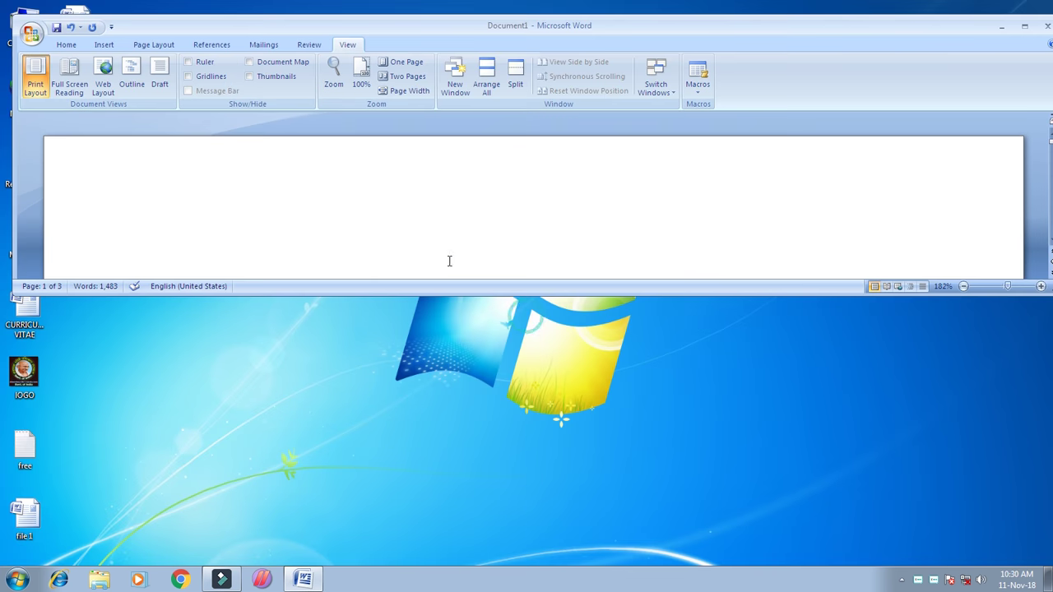
pyautogui.click(1025, 30)
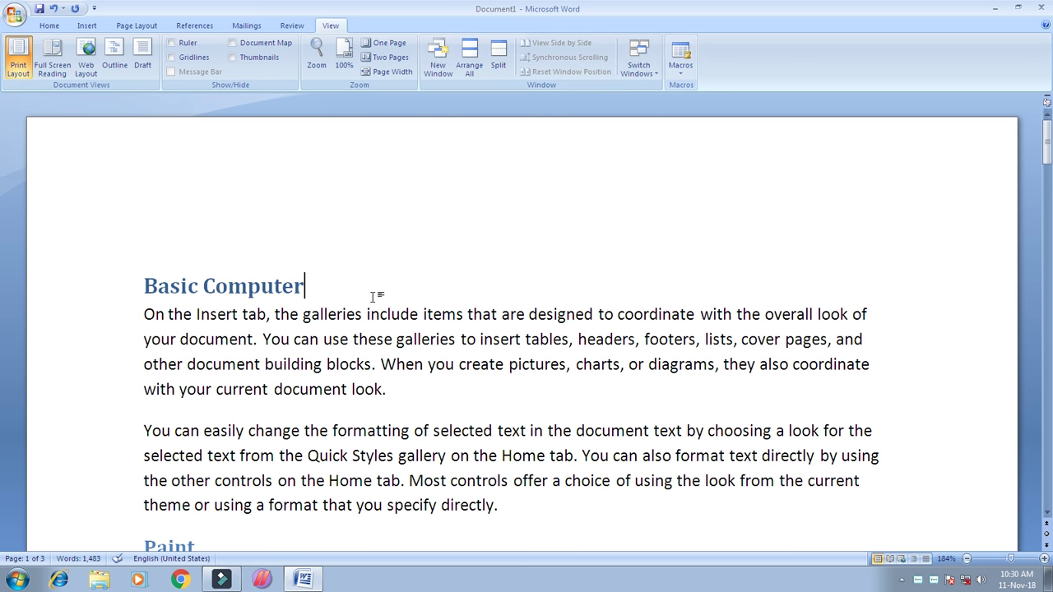
pyautogui.click(15, 16)
pyautogui.click(39, 44)
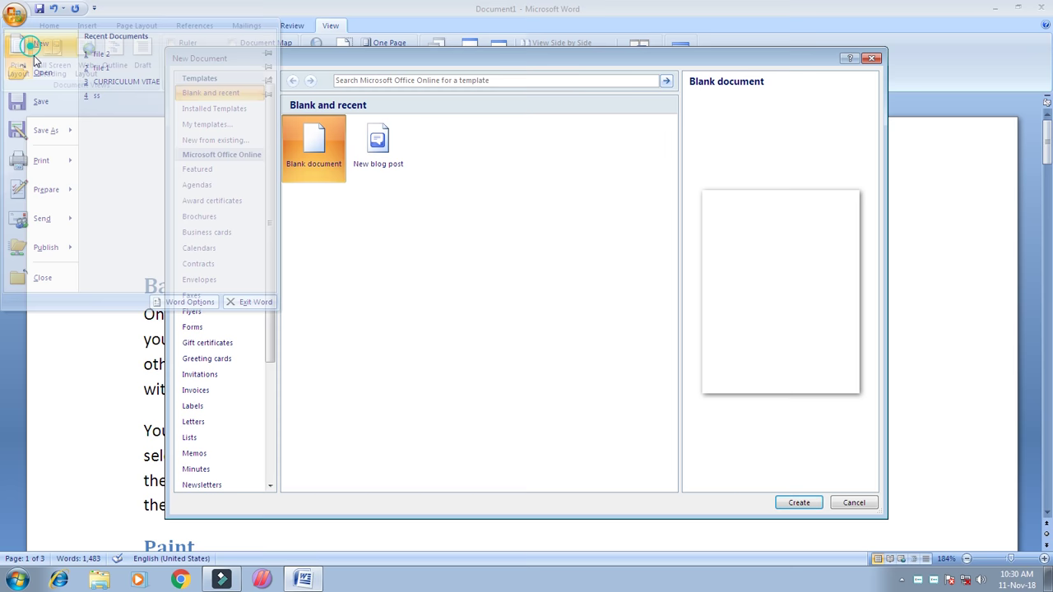
pyautogui.doubleClick(304, 165)
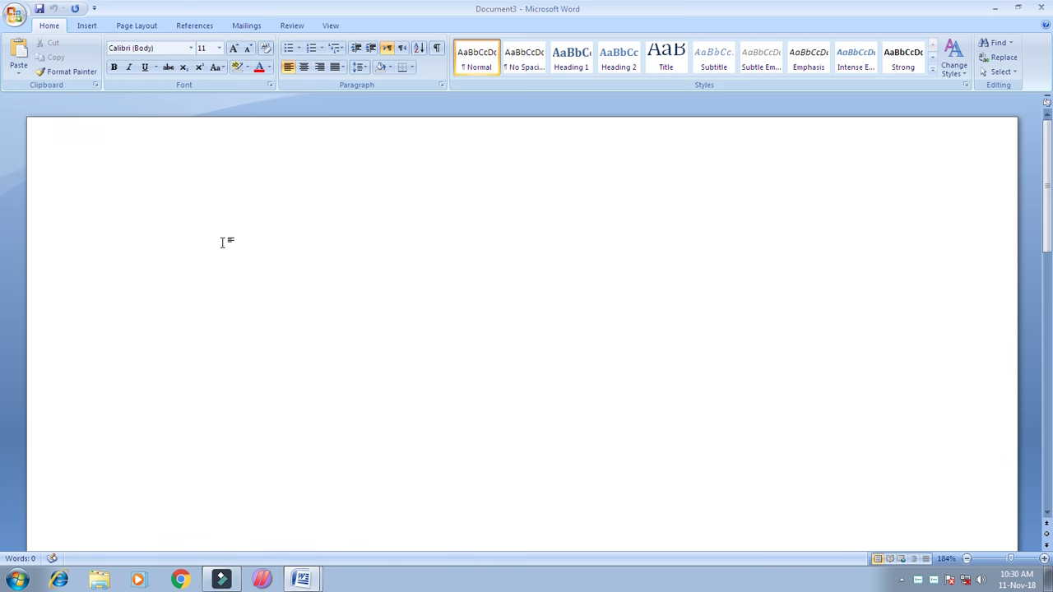
pyautogui.moveTo(301, 579)
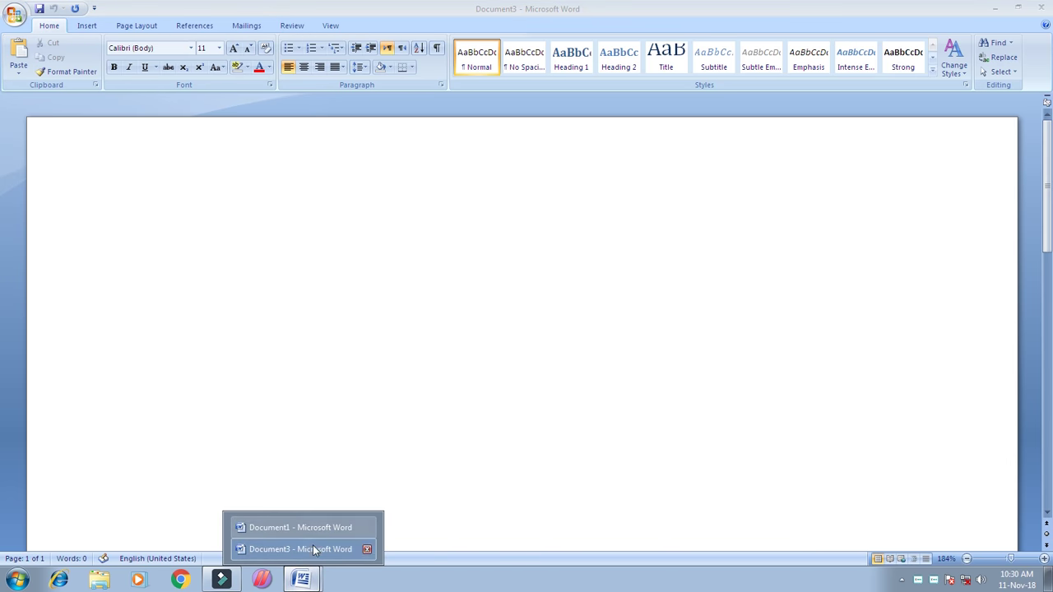
pyautogui.click(302, 337)
pyautogui.click(171, 252)
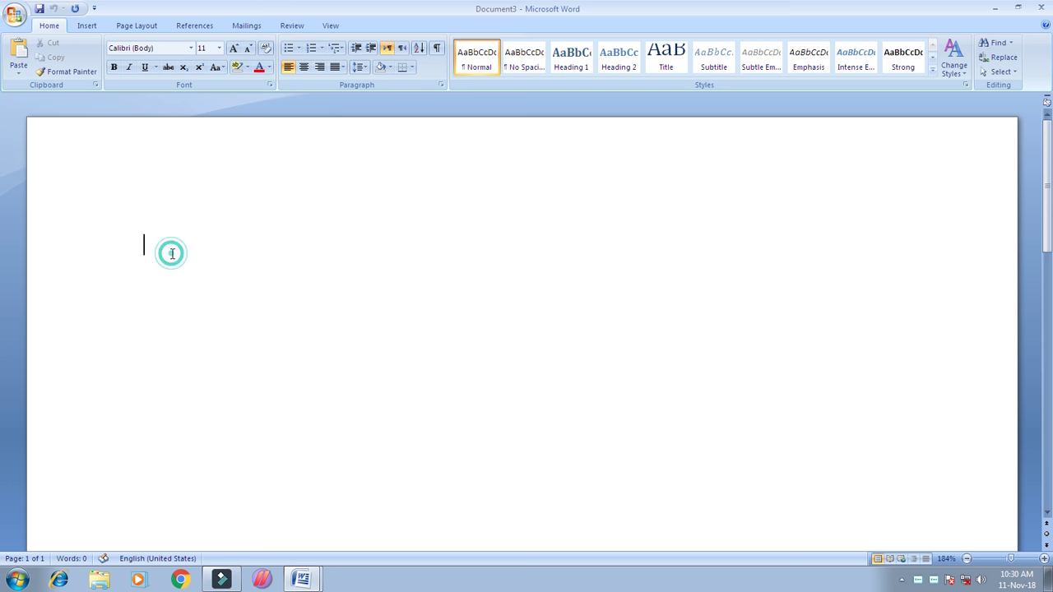
pyautogui.click(333, 26)
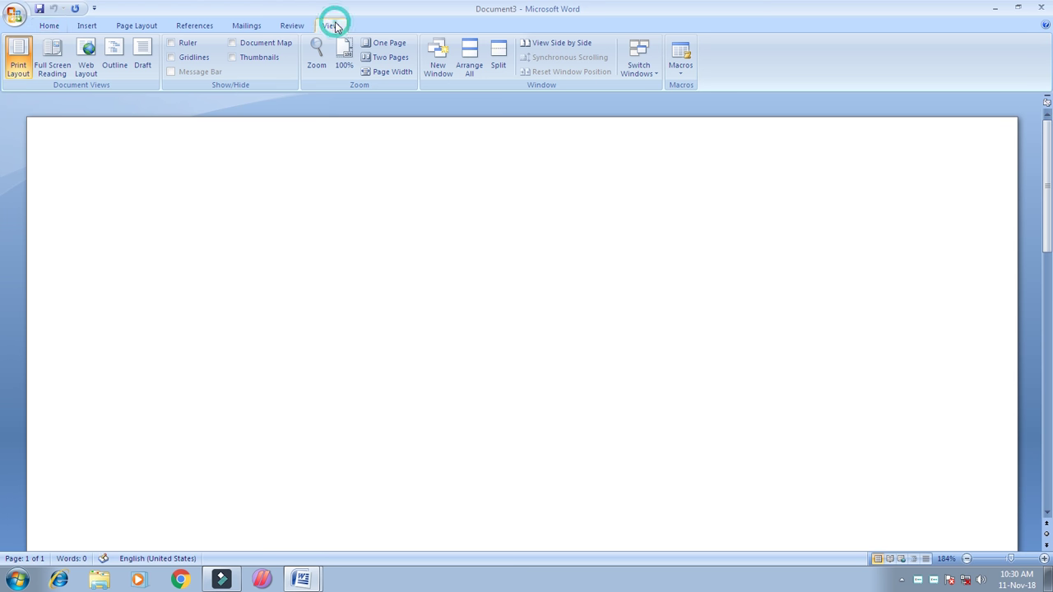
pyautogui.click(304, 579)
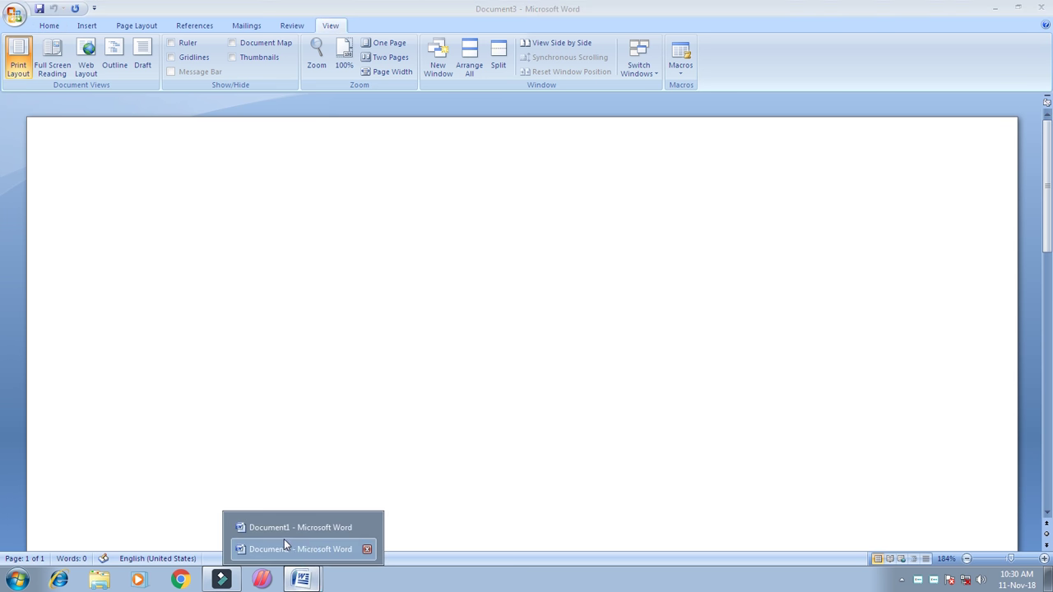
pyautogui.click(160, 226)
pyautogui.click(642, 73)
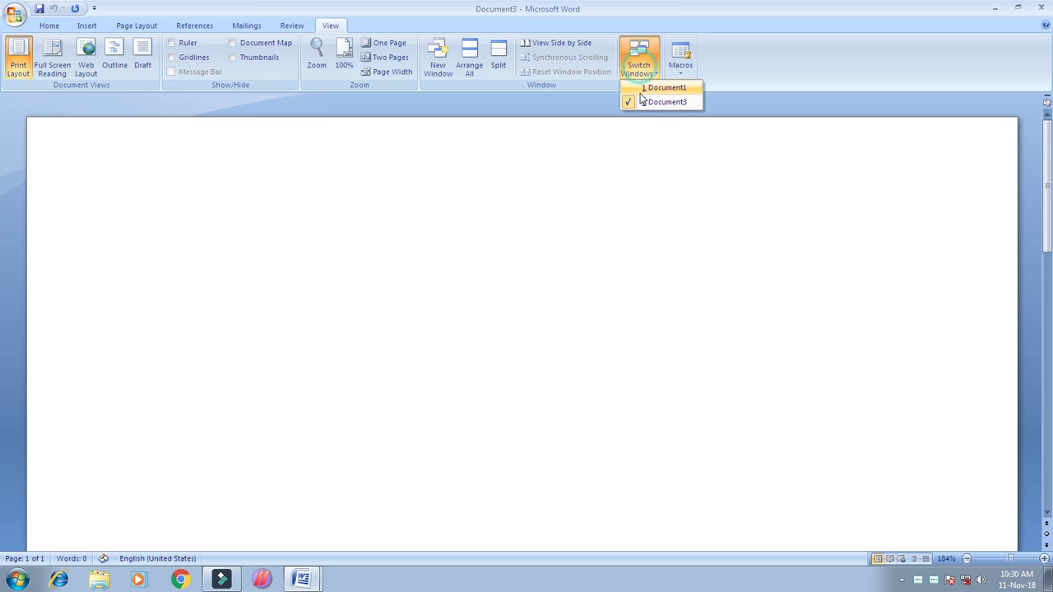
pyautogui.click(654, 88)
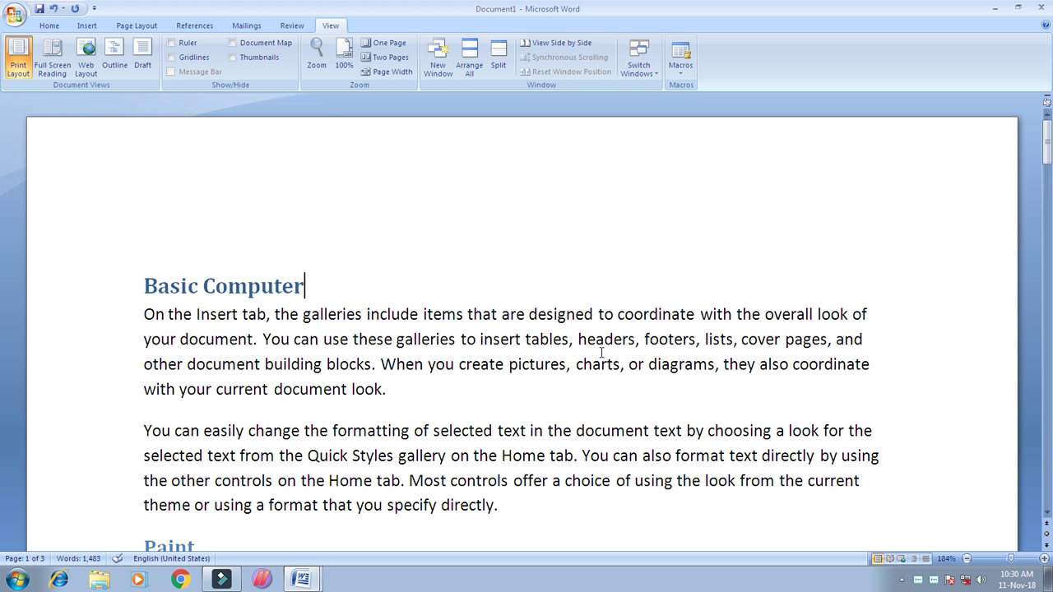
pyautogui.click(652, 71)
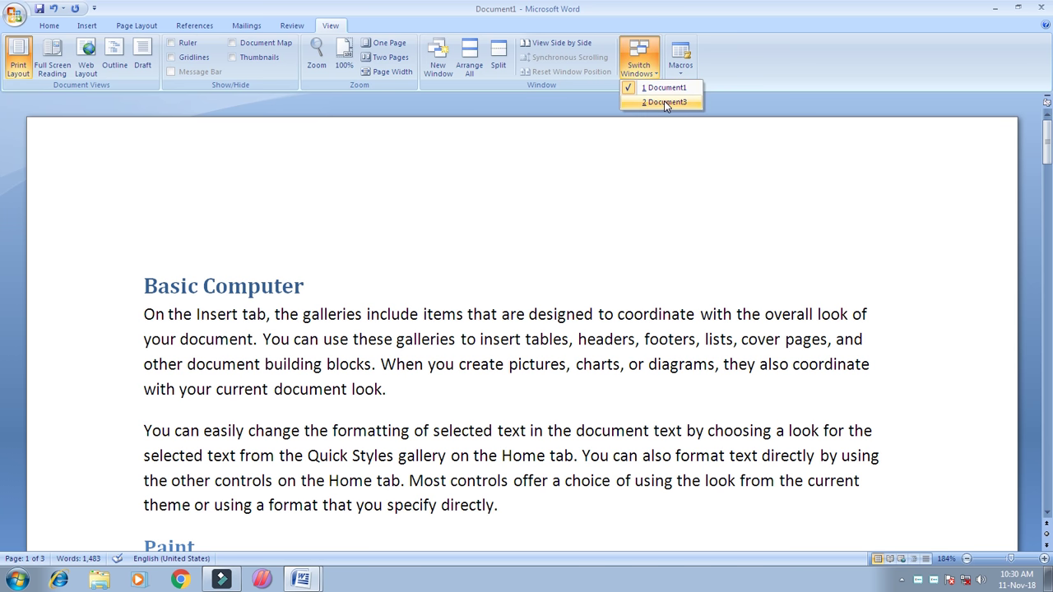
pyautogui.click(665, 102)
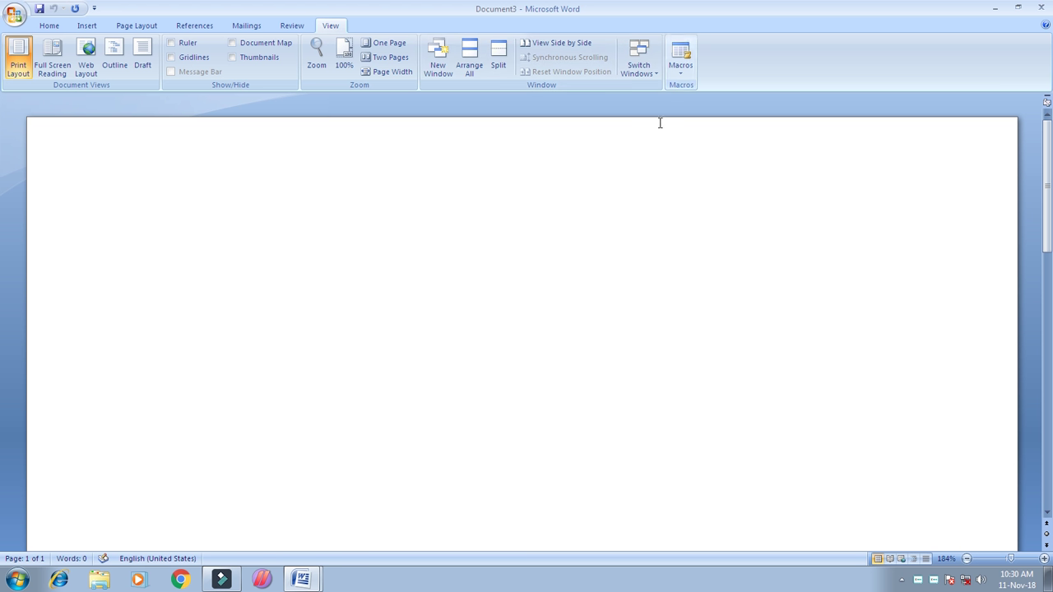
pyautogui.click(146, 245)
pyautogui.click(117, 231)
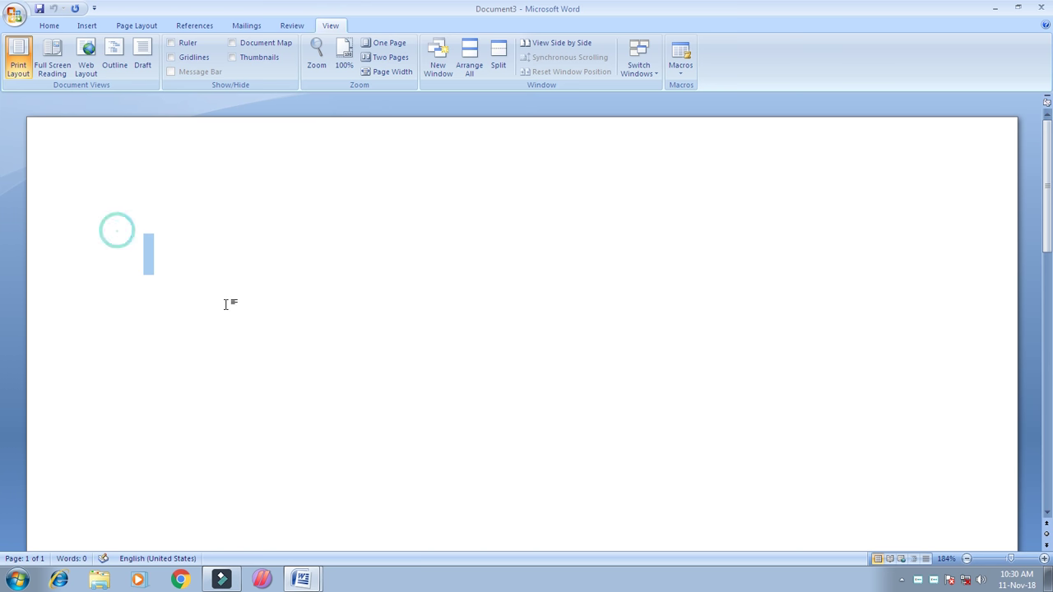
pyautogui.click(224, 303)
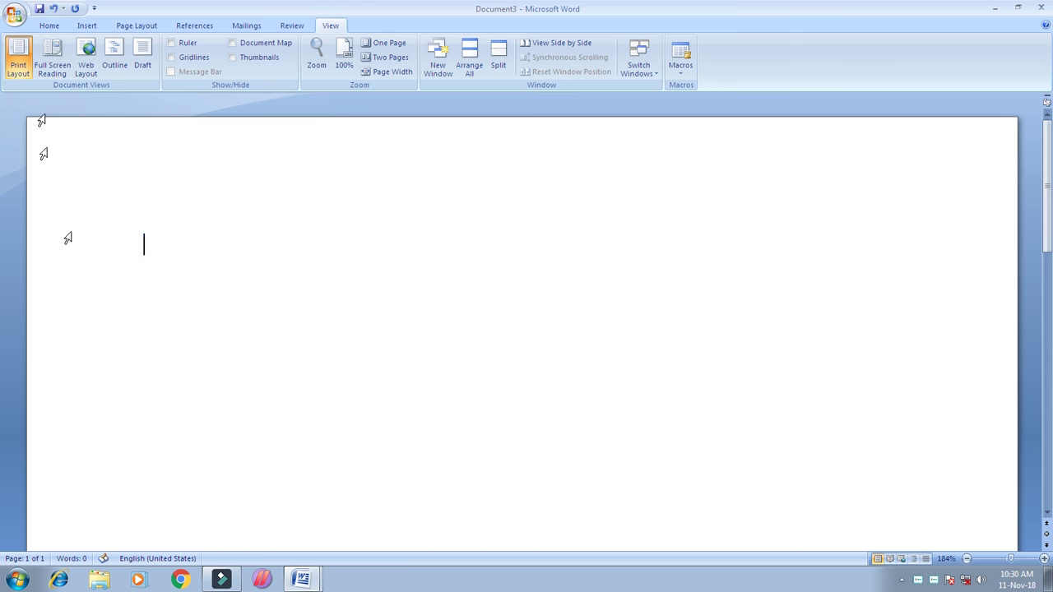
pyautogui.click(49, 25)
pyautogui.click(168, 236)
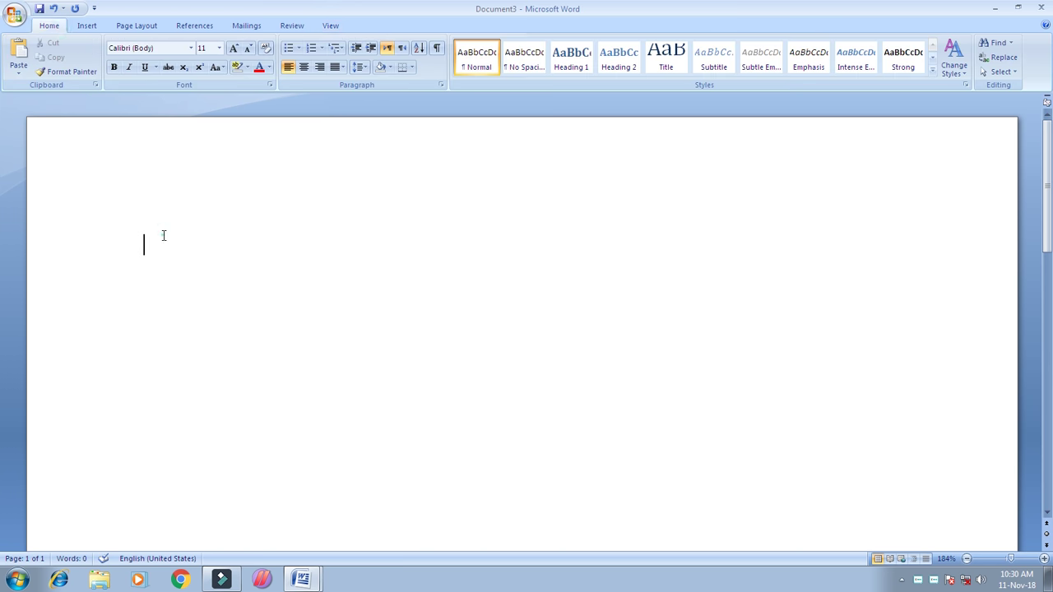
pyautogui.click(527, 19)
pyautogui.click(334, 27)
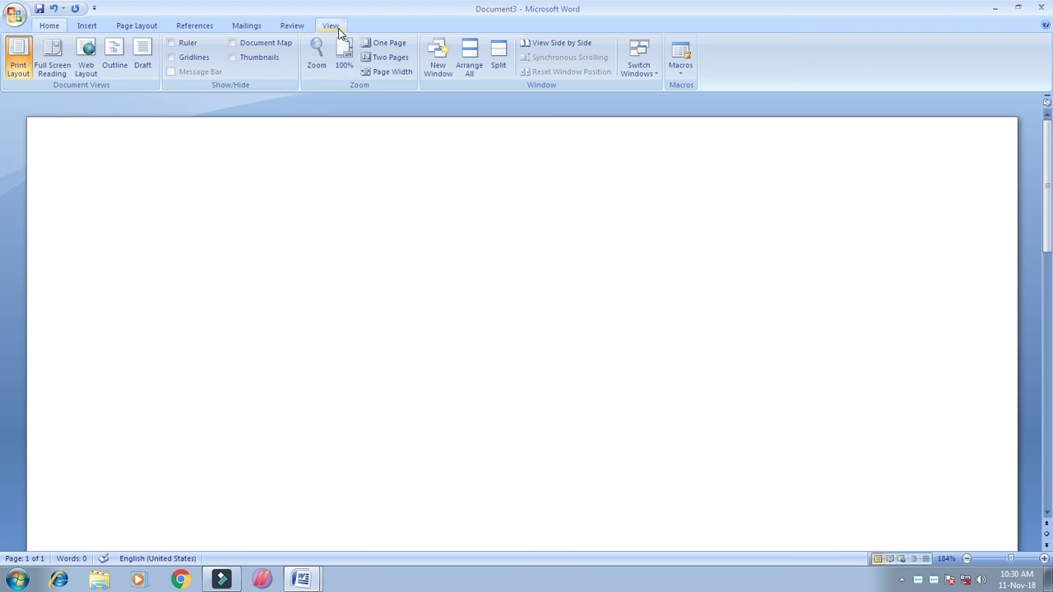
pyautogui.click(172, 243)
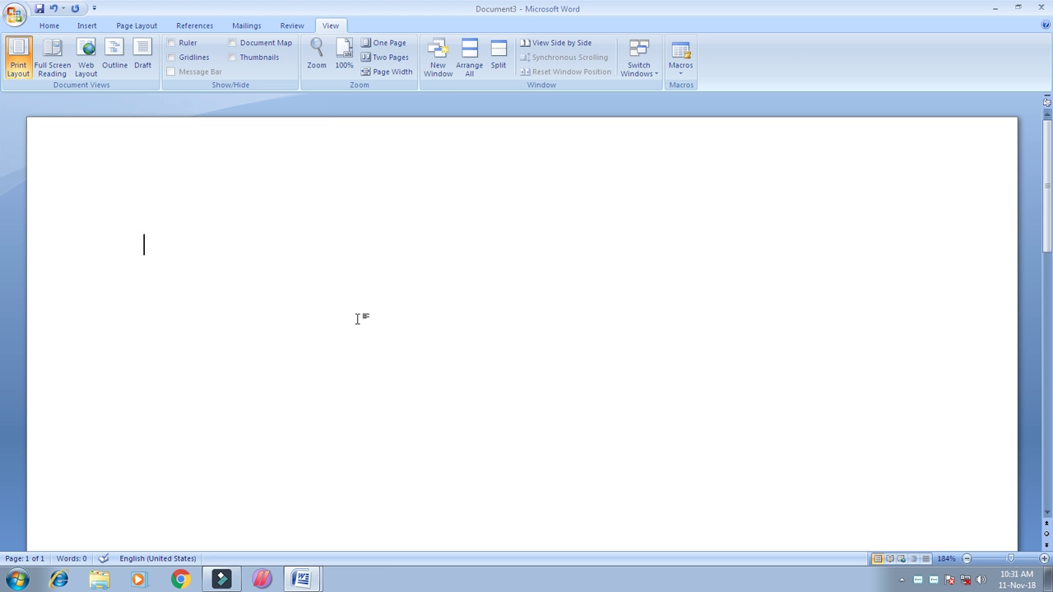
pyautogui.click(171, 247)
pyautogui.click(189, 244)
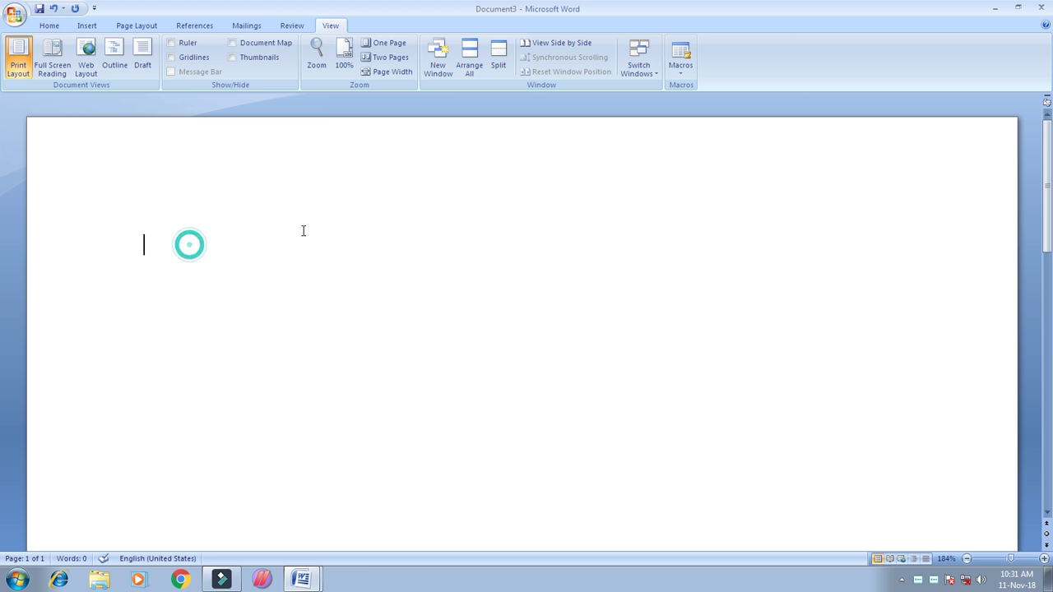
pyautogui.click(192, 233)
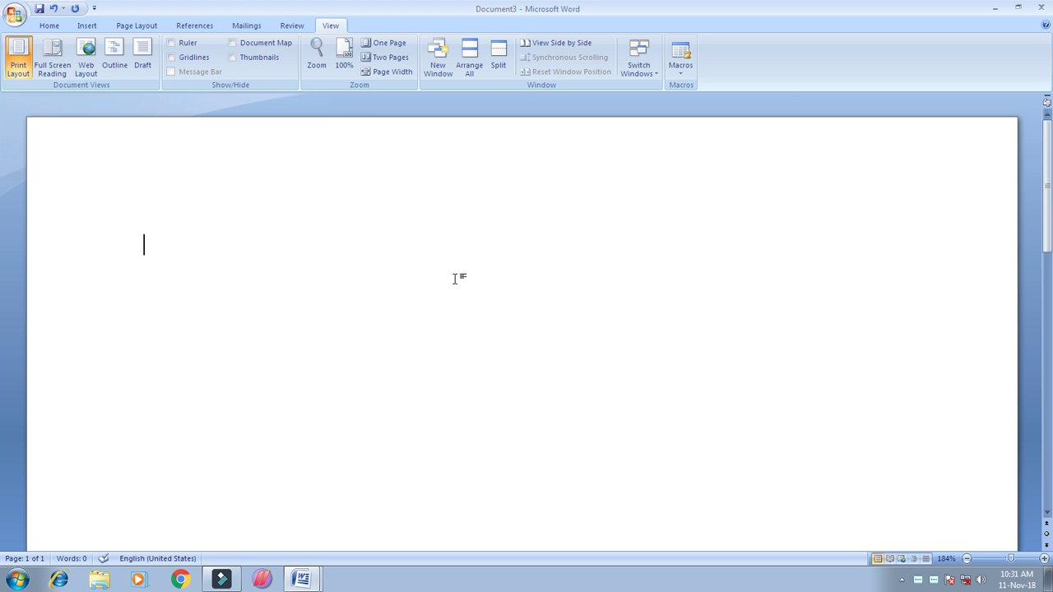
pyautogui.click(213, 247)
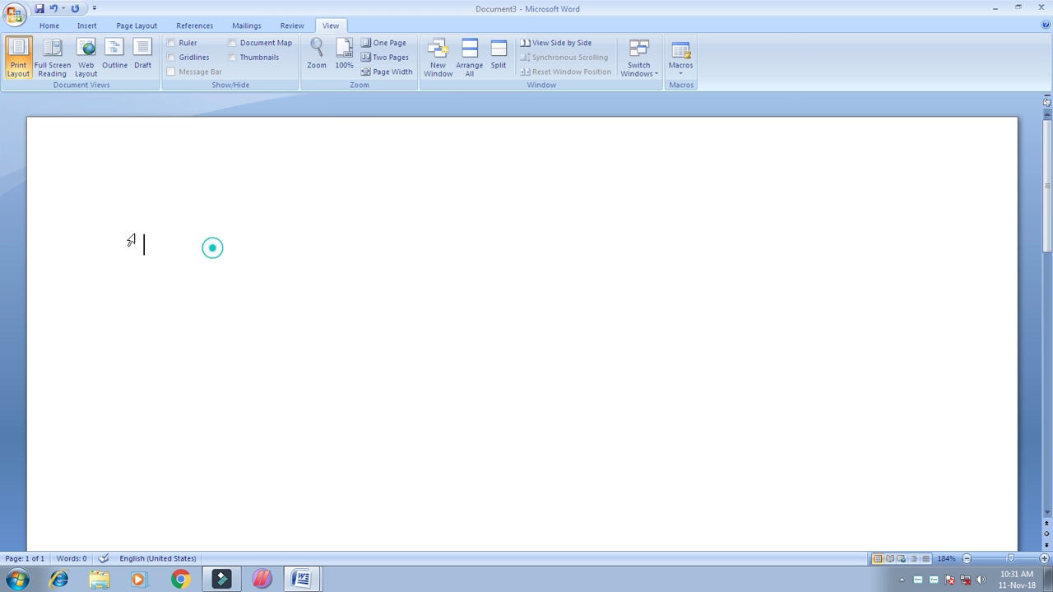
# Start Record Macro, dismiss the invalid 'head 1' name error, and reopen it with default Macro1.
pyautogui.click(682, 77)
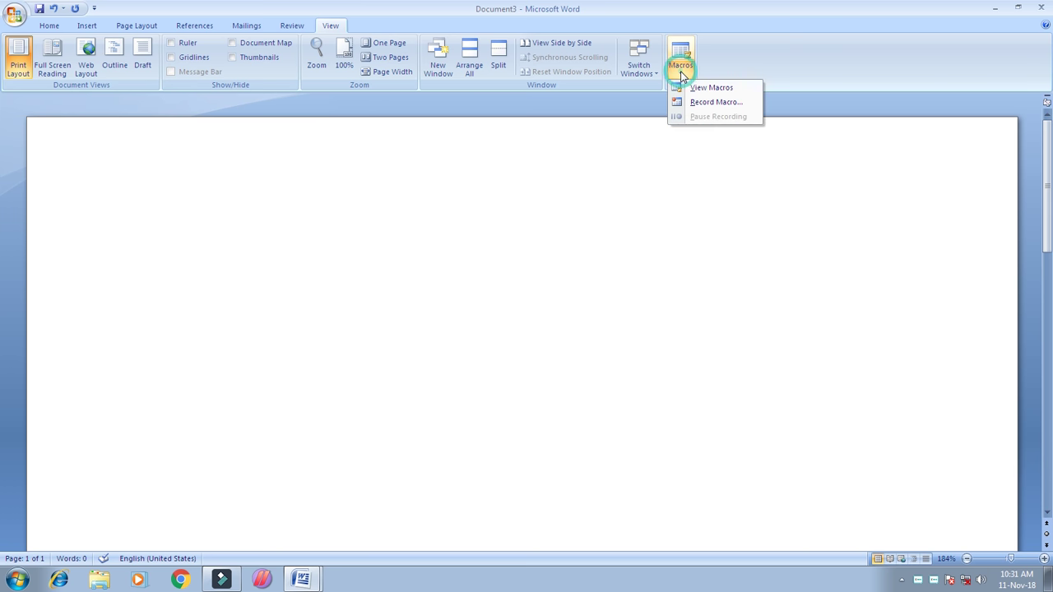
pyautogui.click(727, 108)
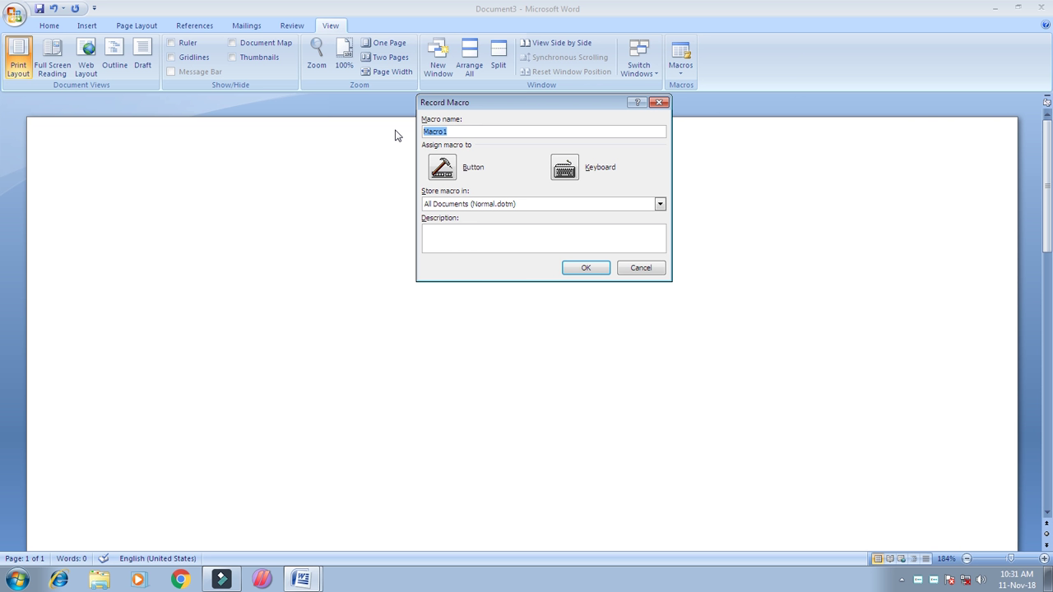
pyautogui.press('BackSpace')
pyautogui.click(568, 171)
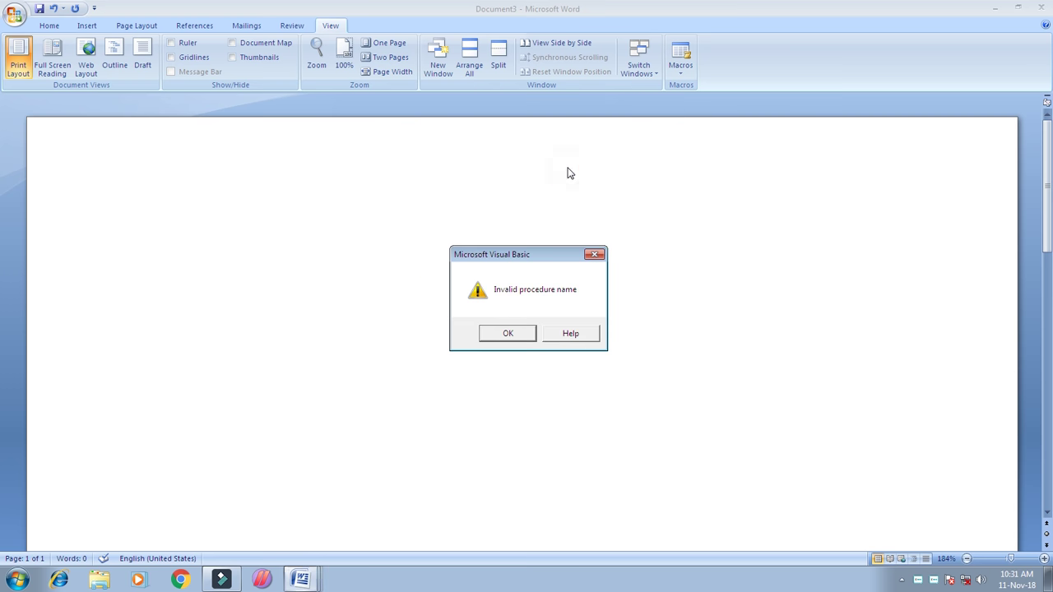
pyautogui.click(509, 334)
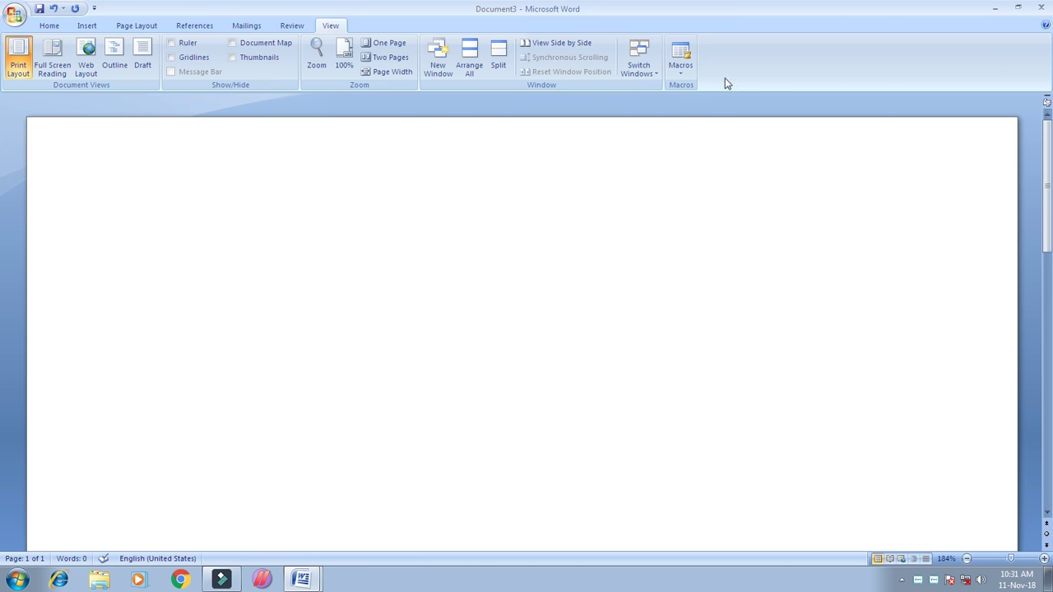
pyautogui.click(681, 66)
pyautogui.click(702, 102)
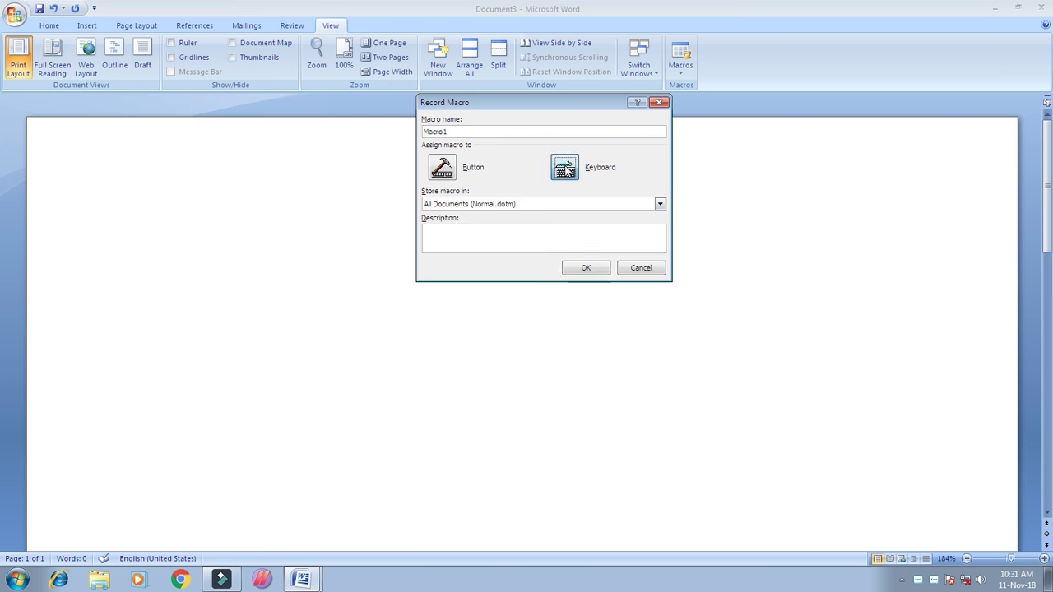
# Assign the Alt+D keyboard shortcut to Macro1 and begin recording.
pyautogui.click(567, 170)
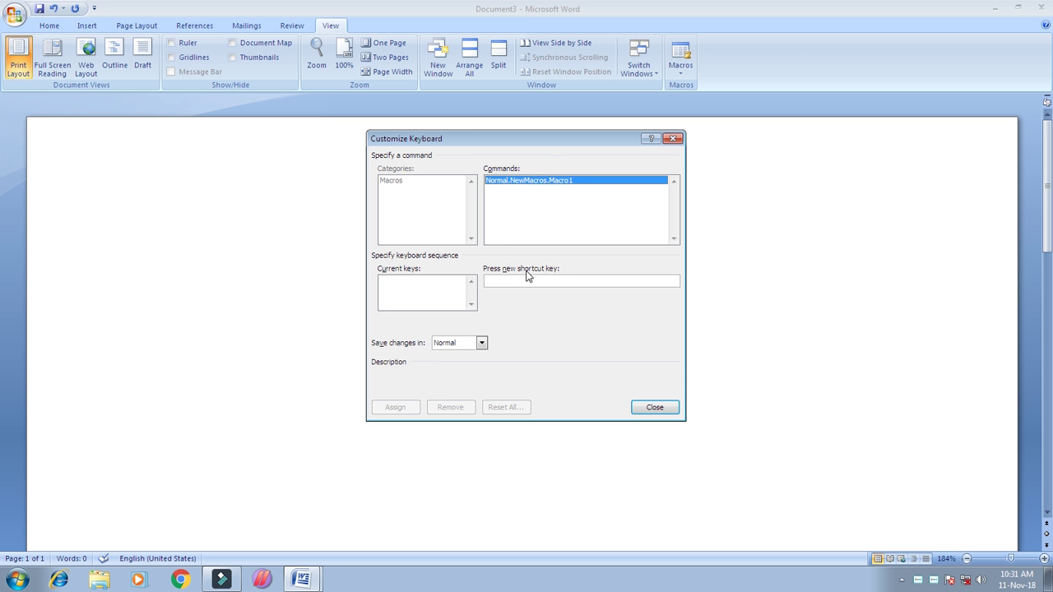
pyautogui.click(525, 281)
pyautogui.click(525, 281)
pyautogui.hotkey('alt', 'd')
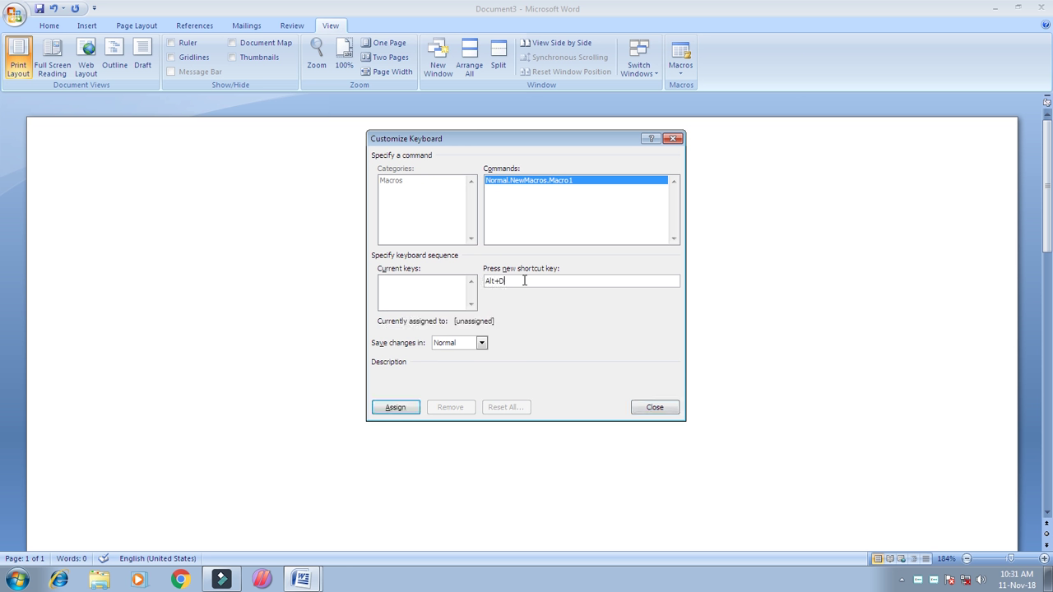
pyautogui.click(401, 407)
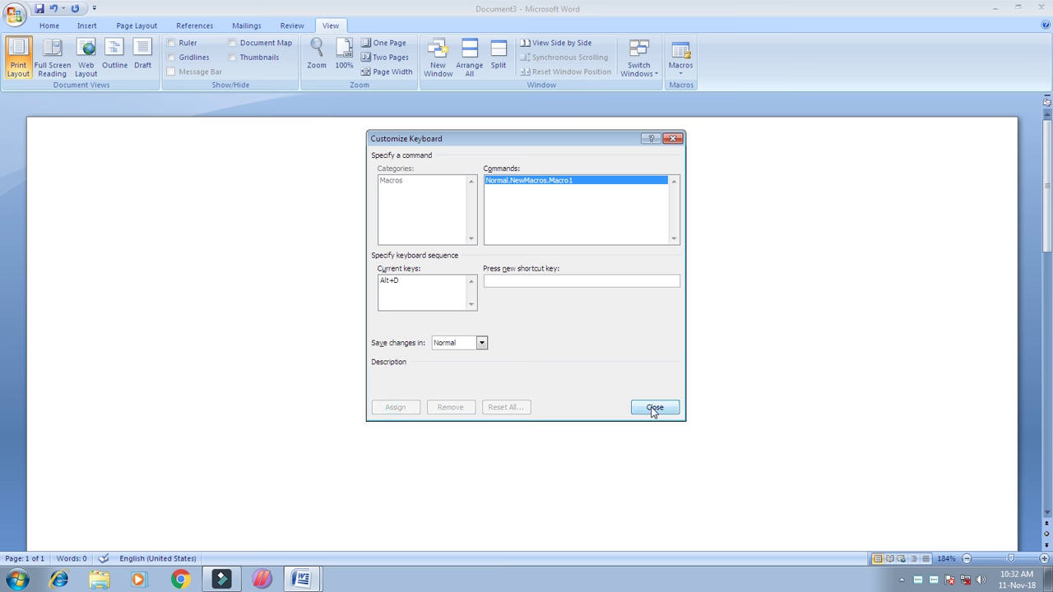
pyautogui.click(654, 408)
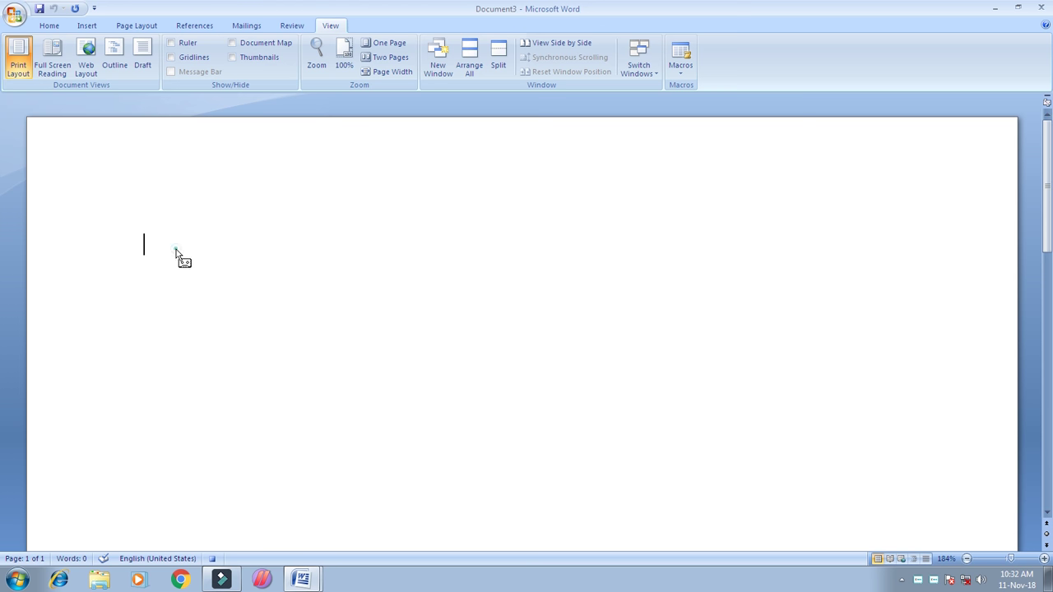
# Give the empty line all borders, light grey shading, and bold, italic, underline formatting.
pyautogui.click(49, 25)
pyautogui.click(411, 66)
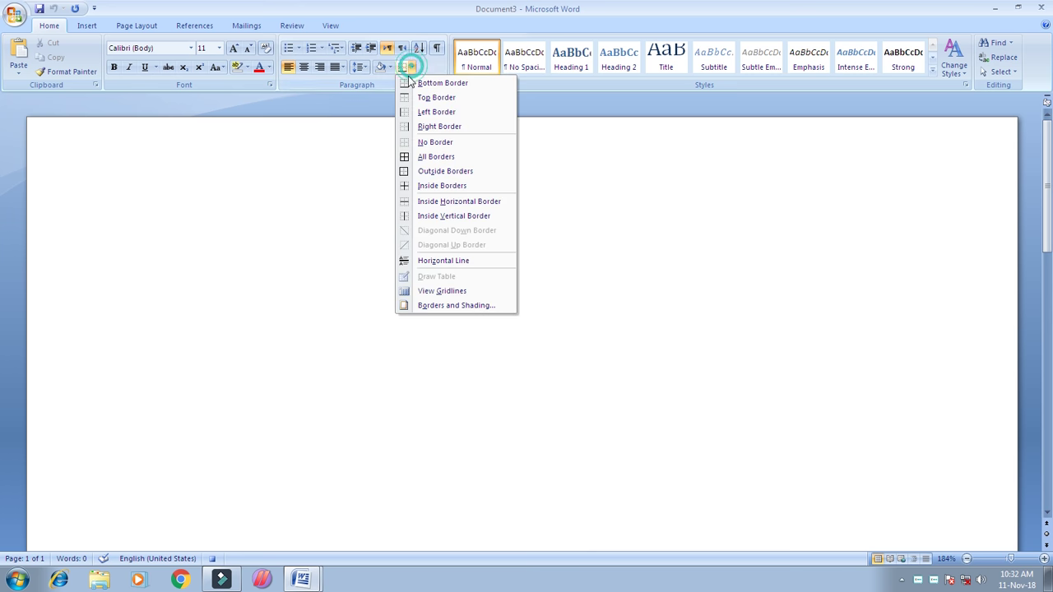
pyautogui.click(428, 157)
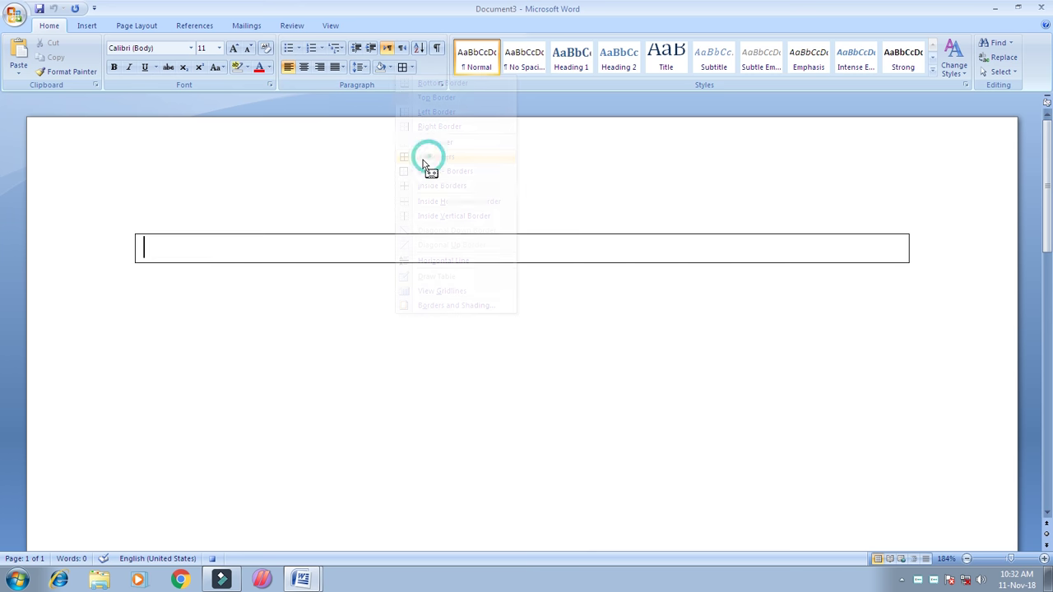
pyautogui.click(390, 68)
pyautogui.click(386, 122)
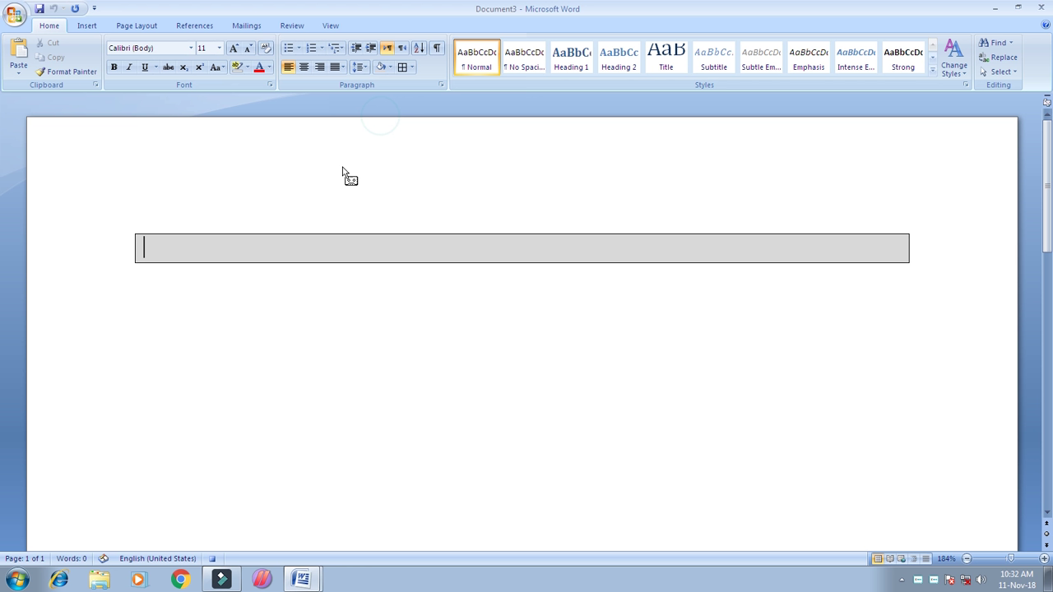
pyautogui.click(115, 69)
pyautogui.click(129, 70)
pyautogui.click(145, 69)
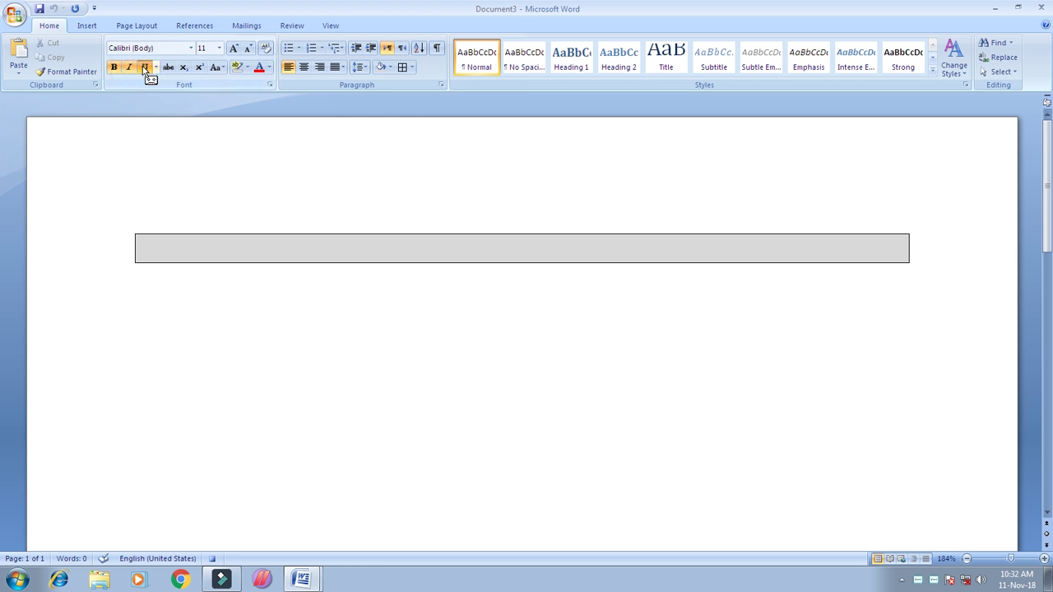
# Stop the macro recording.
pyautogui.click(332, 27)
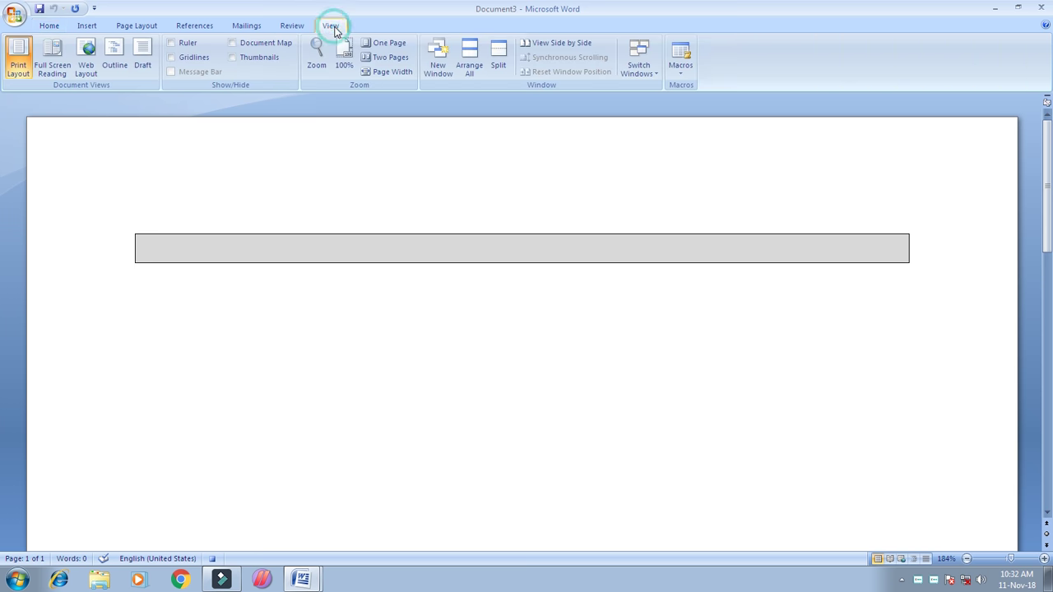
pyautogui.click(683, 72)
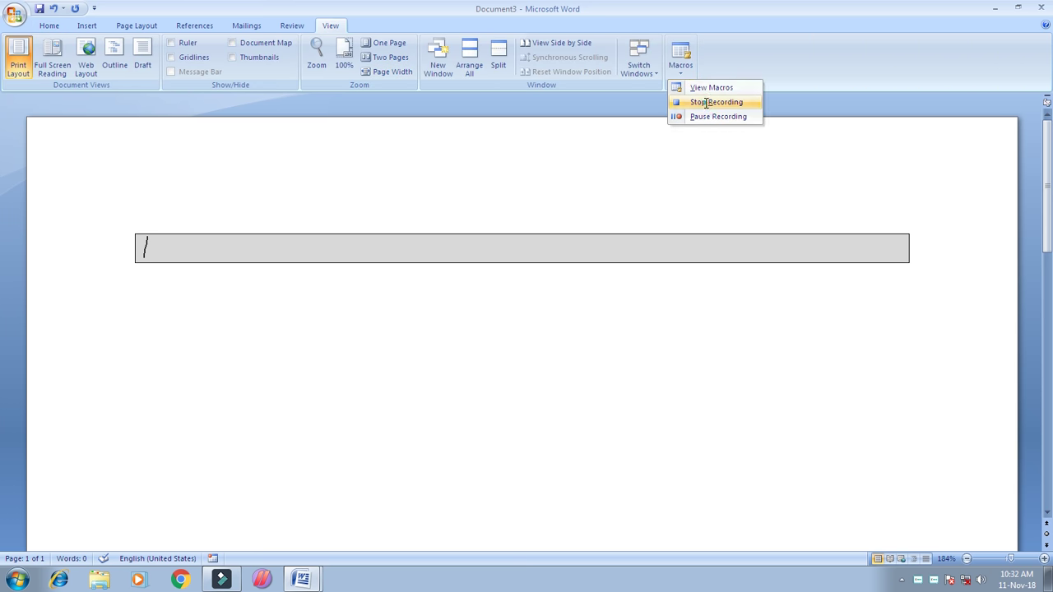
pyautogui.click(706, 103)
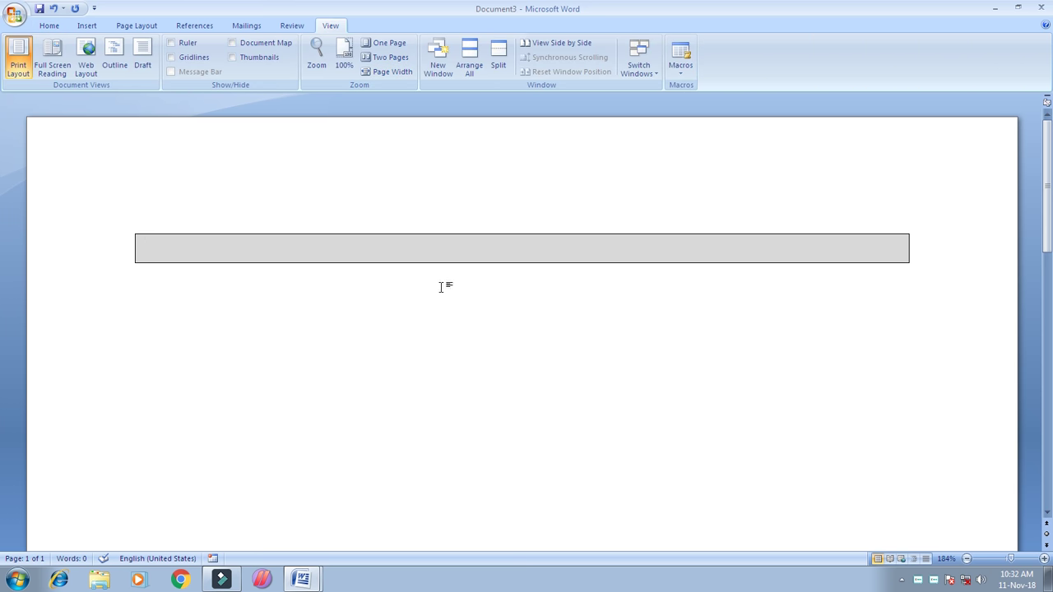
# Type 'Carreer Objective' in the shaded box, with a capital O.
pyautogui.write('Carreer of')
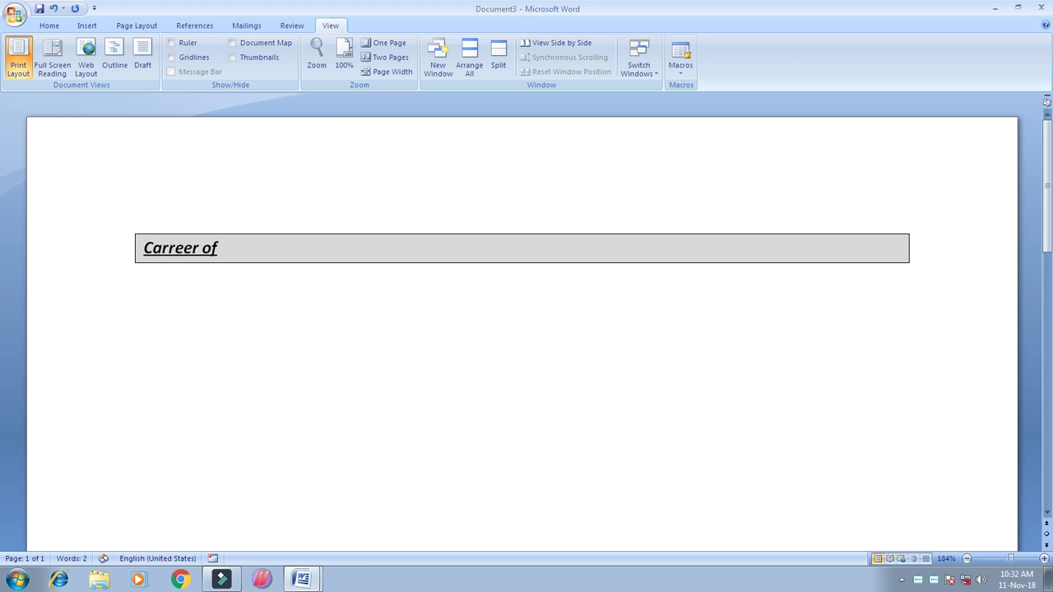
pyautogui.press('BackSpace')
pyautogui.write('bjecti')
pyautogui.write('ve')
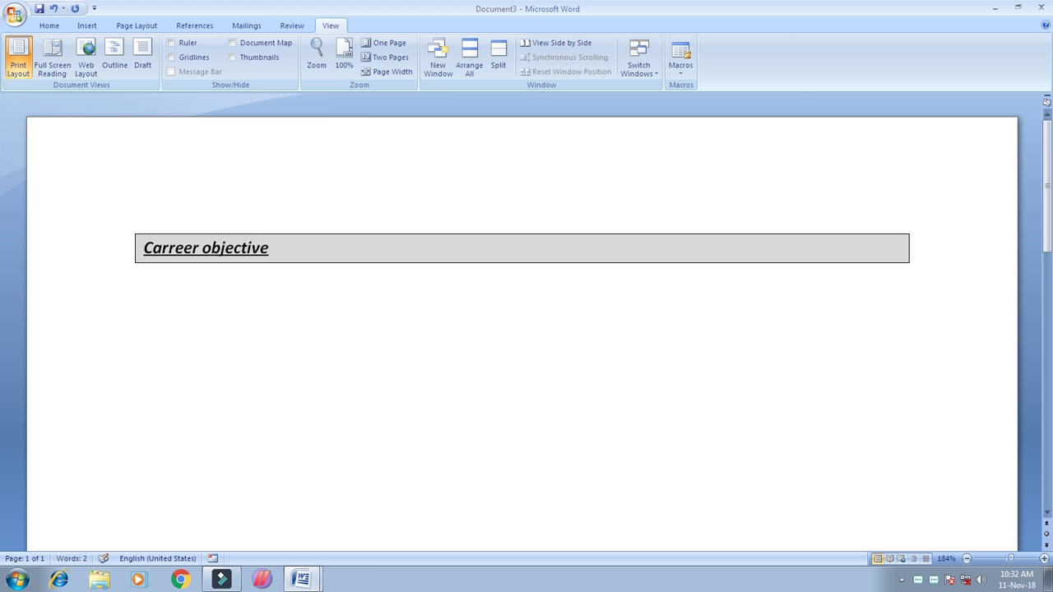
pyautogui.click(206, 247)
pyautogui.press('BackSpace')
pyautogui.write('O')
# Apply the recorded heading-box macro to an empty line further down.
pyautogui.click(145, 444)
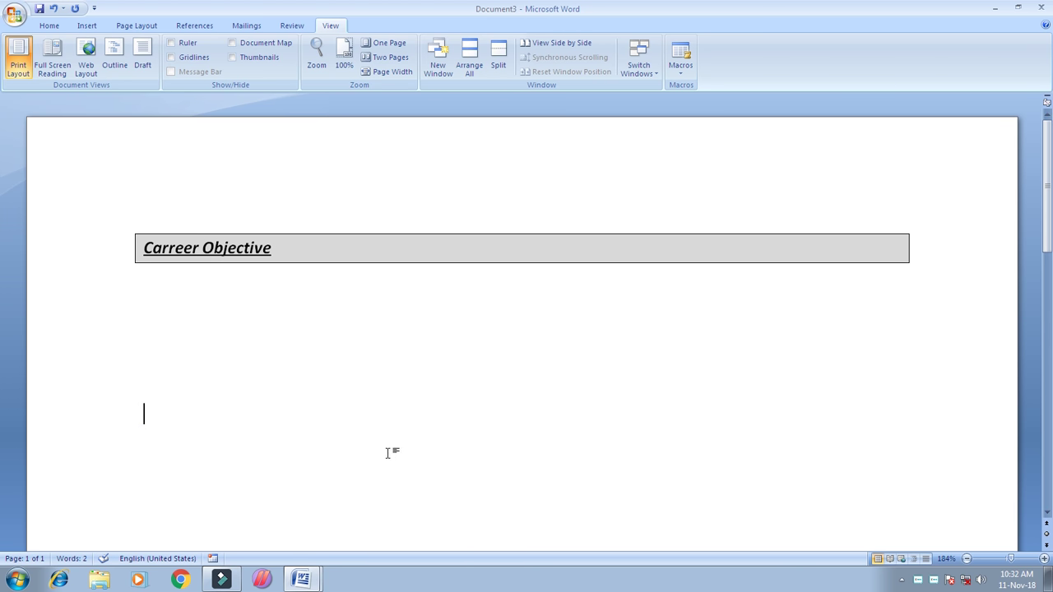
pyautogui.scroll(-1, 260, 421)
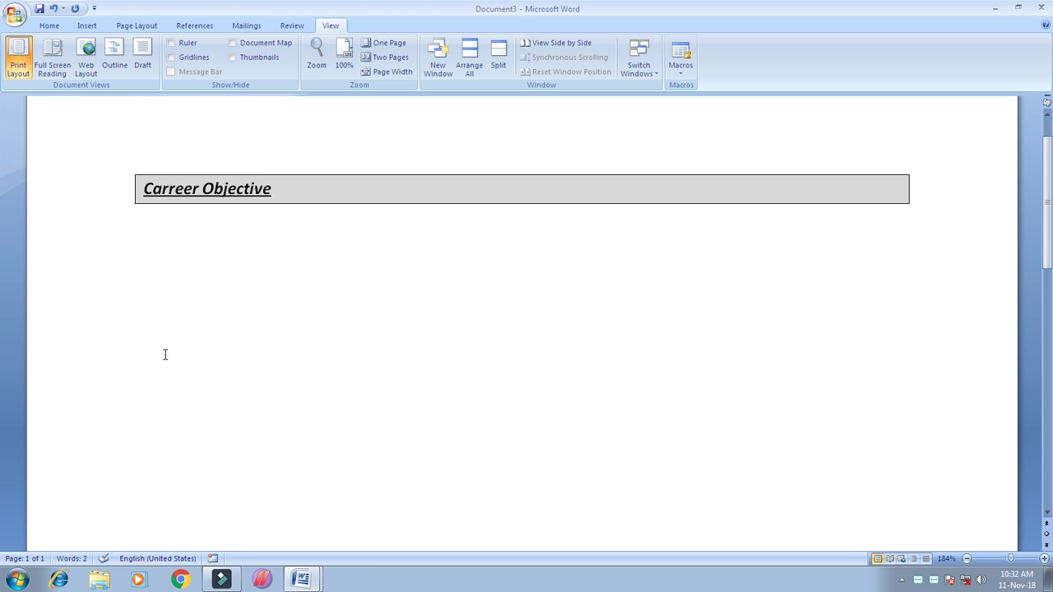
pyautogui.hotkey('ctrl', 'shift', 'v')
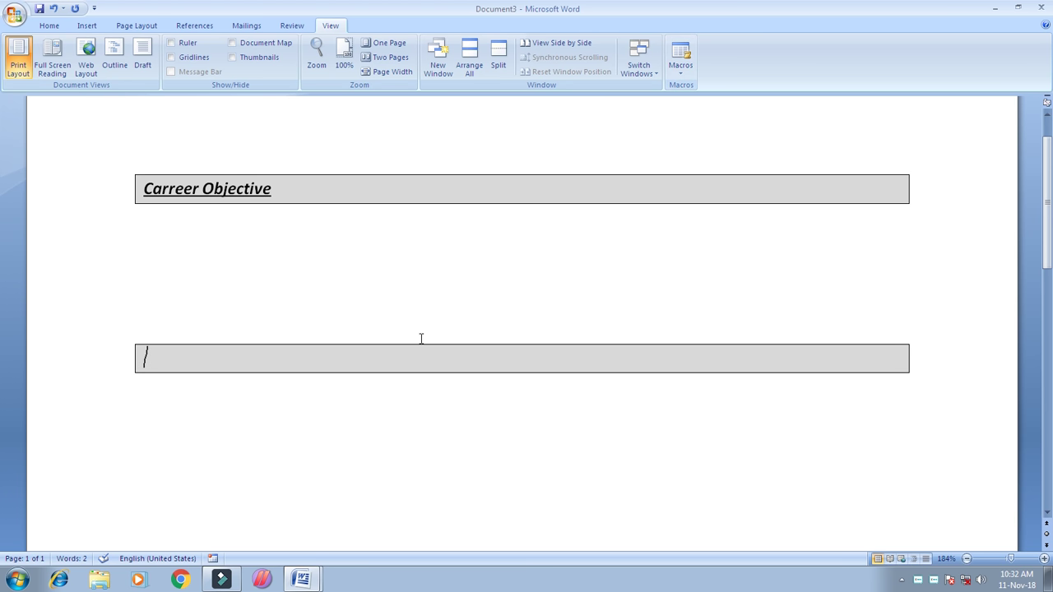
pyautogui.scroll(1, 314, 409)
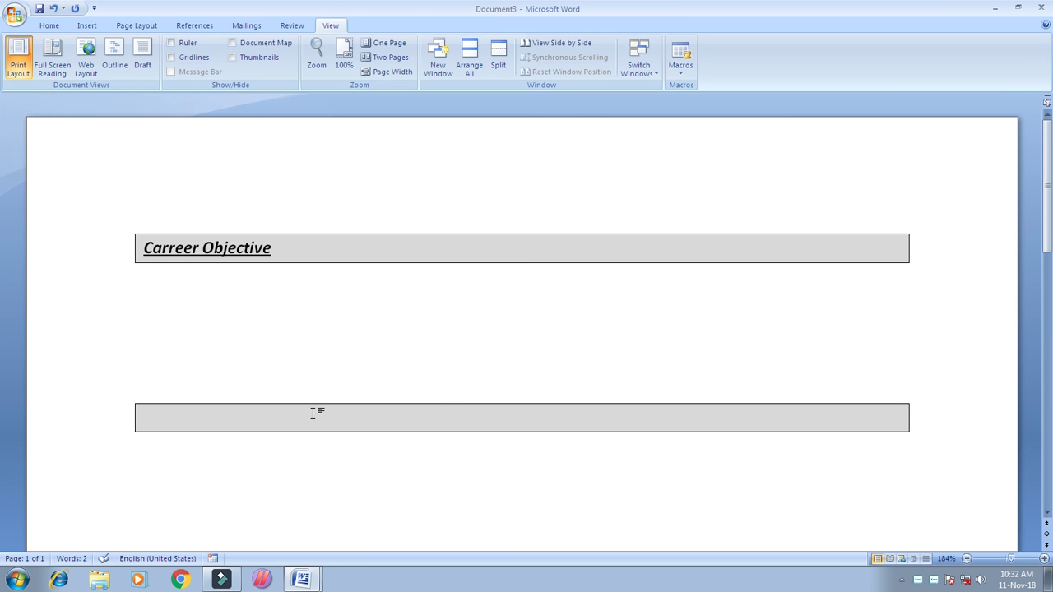